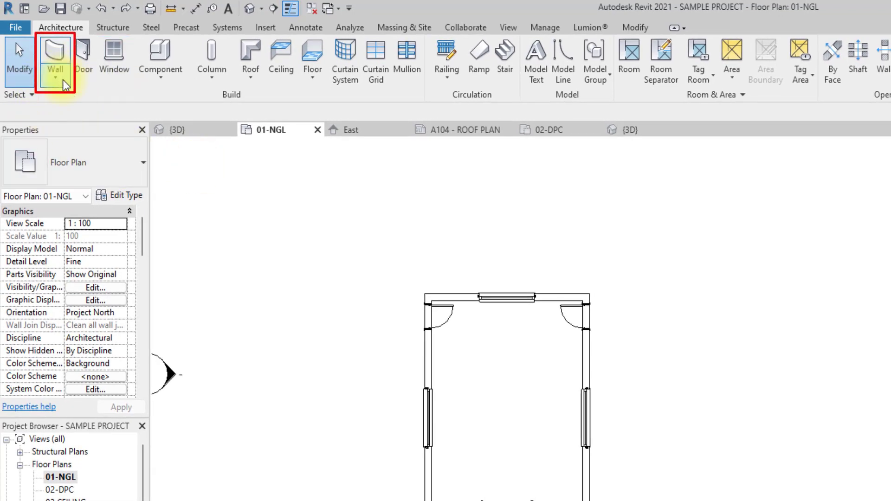
- Start a new wall using the Curtain Wall: Exterior Glazing type
left_click(65, 56)
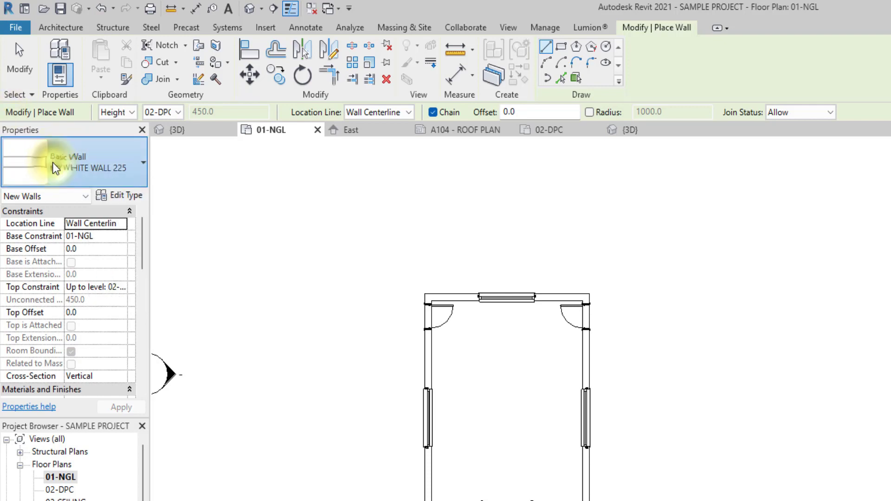
left_click(52, 185)
scroll(59, 266, "down", 5)
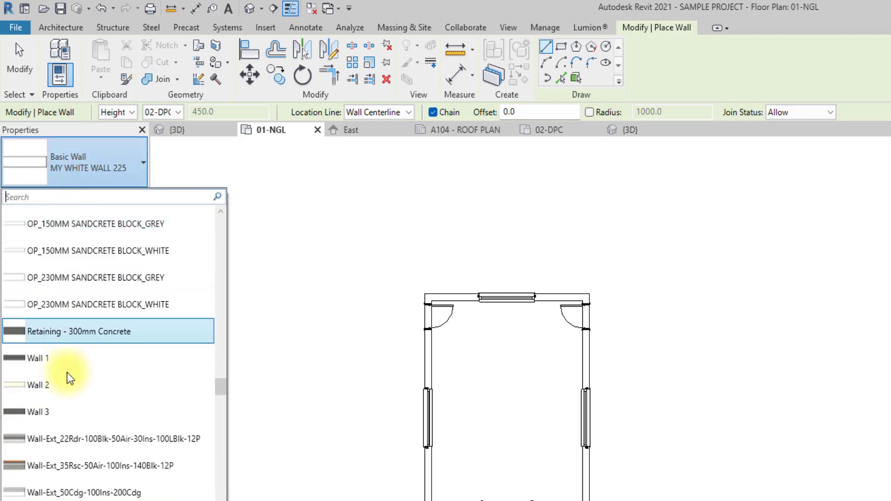
scroll(185, 411, "down", 1)
left_click_drag(215, 427, 211, 466)
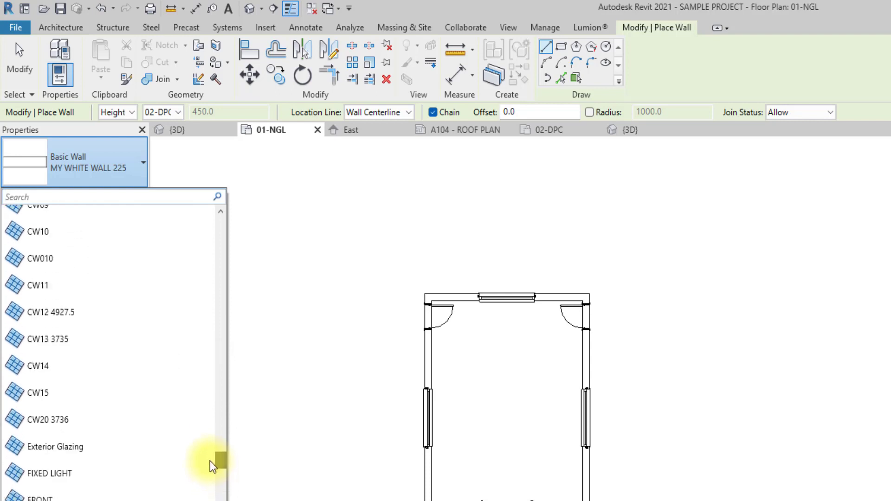
left_click(105, 448)
- Set the wall's Top Constraint to Up to level: 03 CEILING
left_click(107, 261)
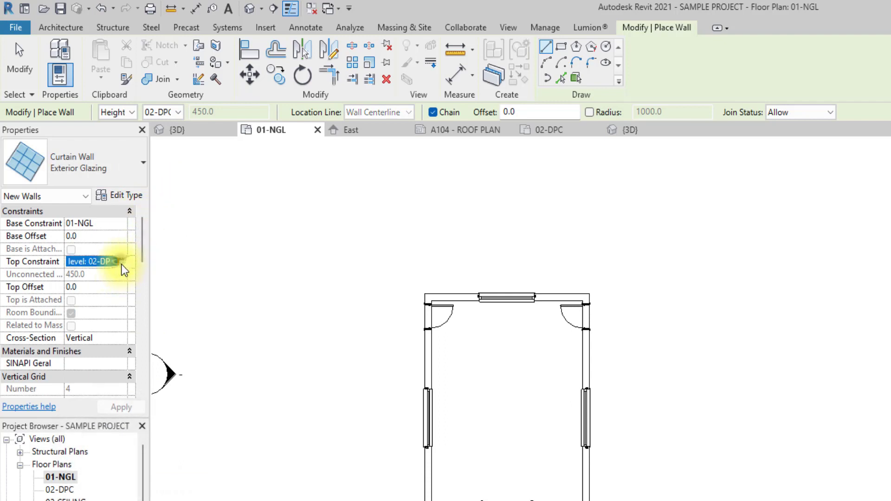
left_click(121, 262)
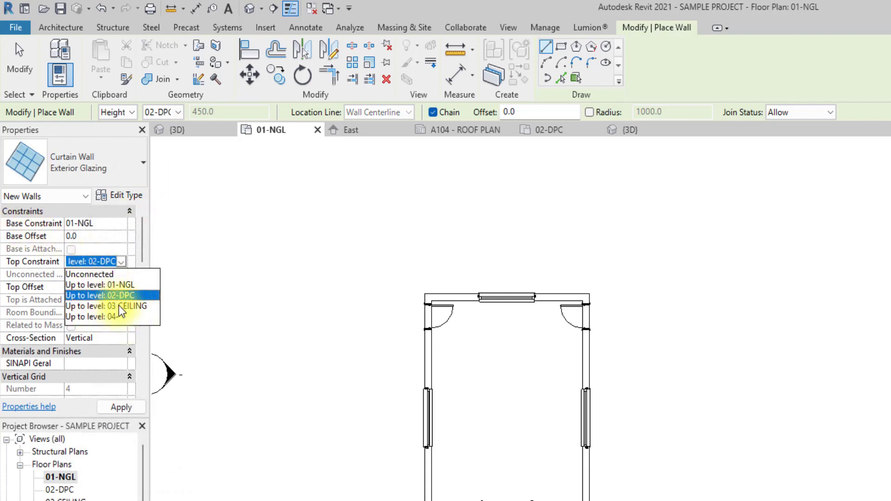
left_click(118, 307)
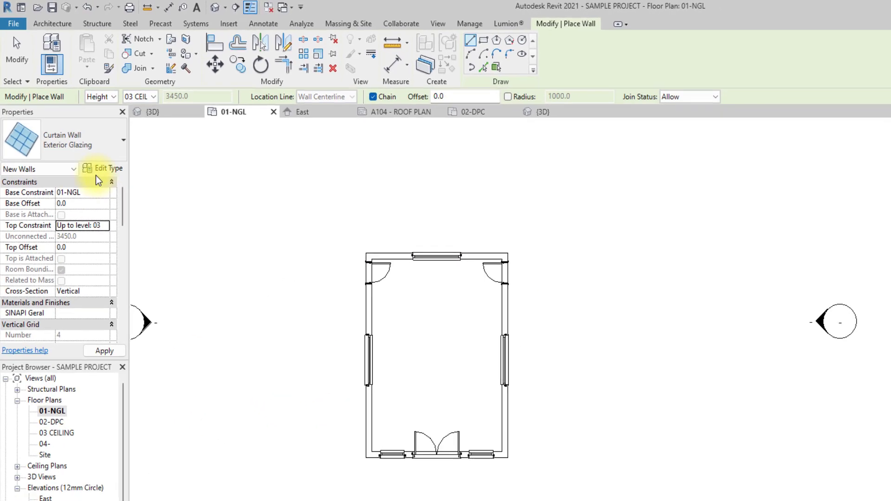
left_click(103, 170)
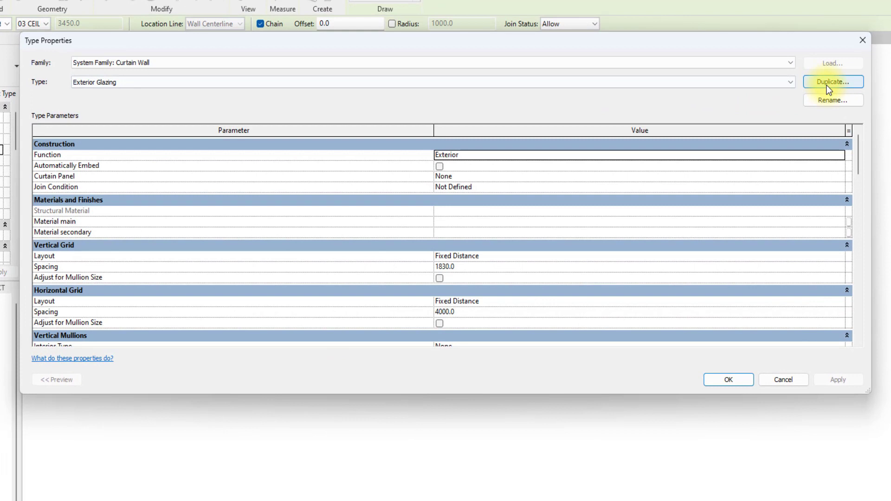
- Duplicate the Exterior Glazing type and name the copy CLADDING MAJOR
left_click(829, 82)
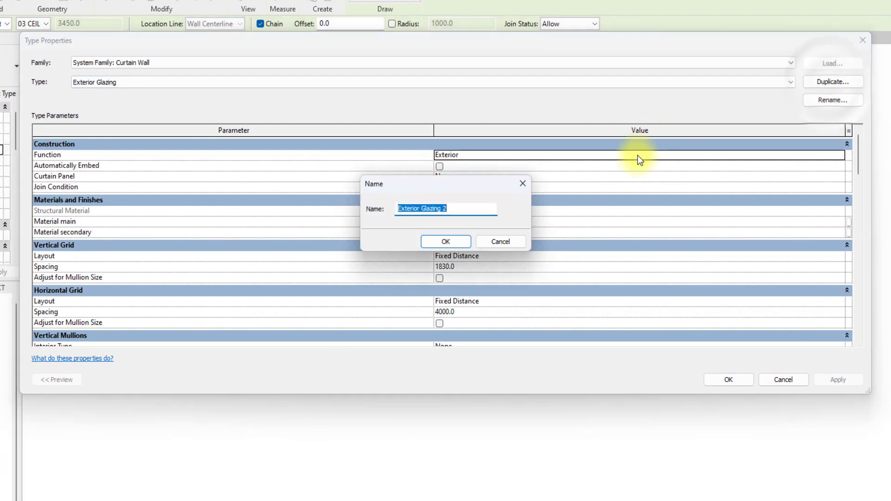
key("BackSpace")
type("CLADDI")
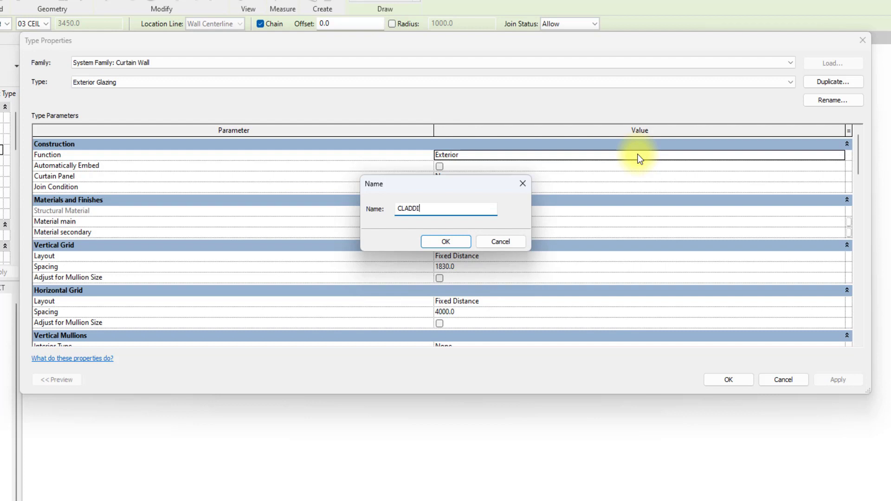
type("NG MAJOR")
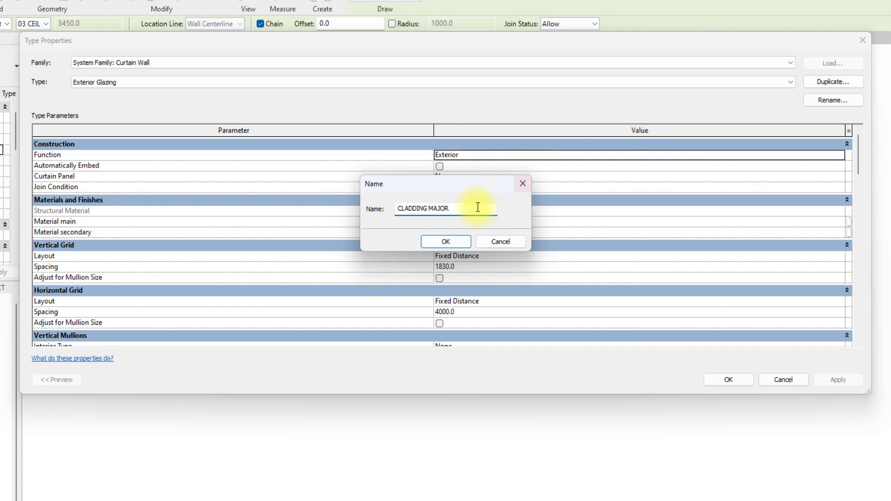
left_click(446, 239)
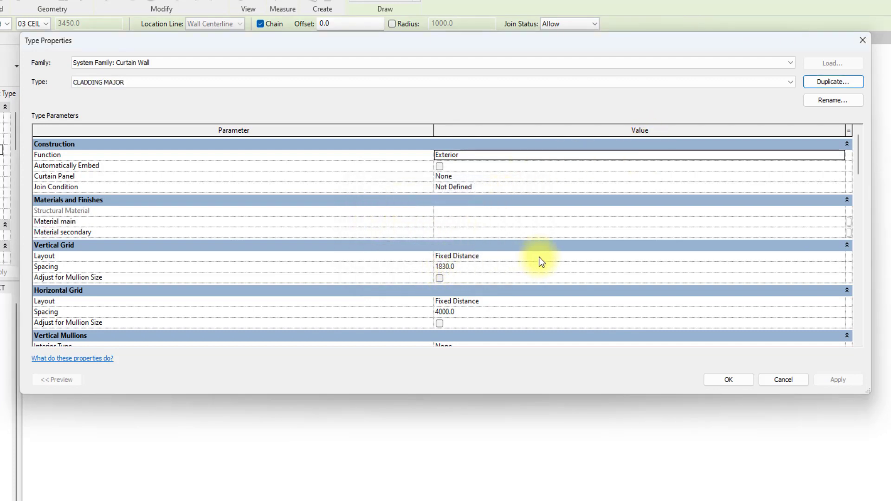
- Set CLADDING MAJOR's Vertical Grid Spacing to 900.0 and Horizontal Grid Spacing to 1500
scroll(69, 237, "down", 2)
scroll(82, 234, "up", 2)
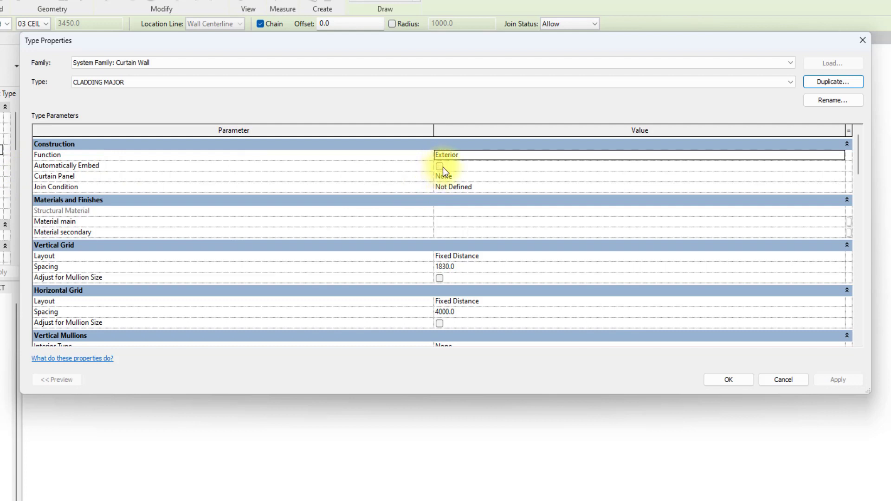
scroll(441, 170, "down", 2)
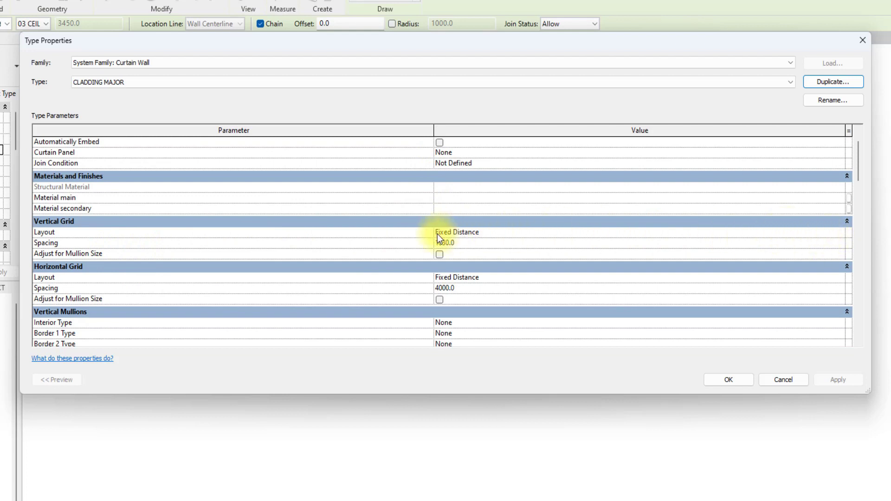
left_click(475, 243)
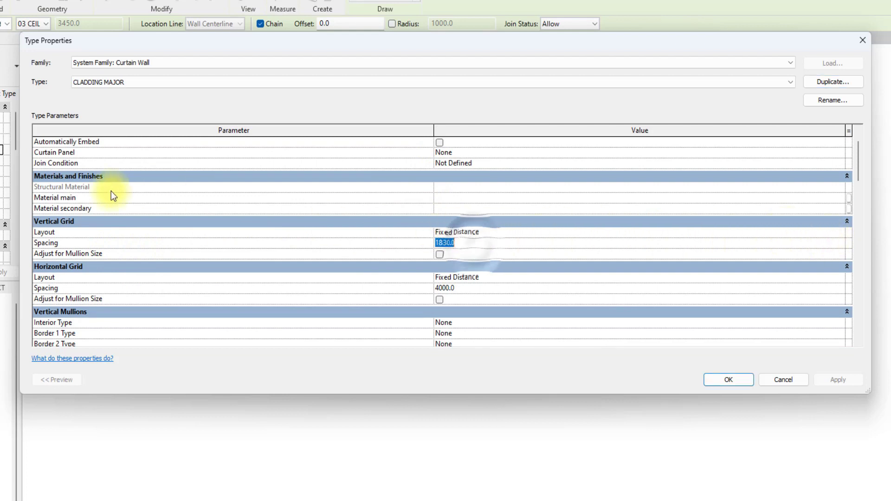
type("900.0")
left_click(144, 271)
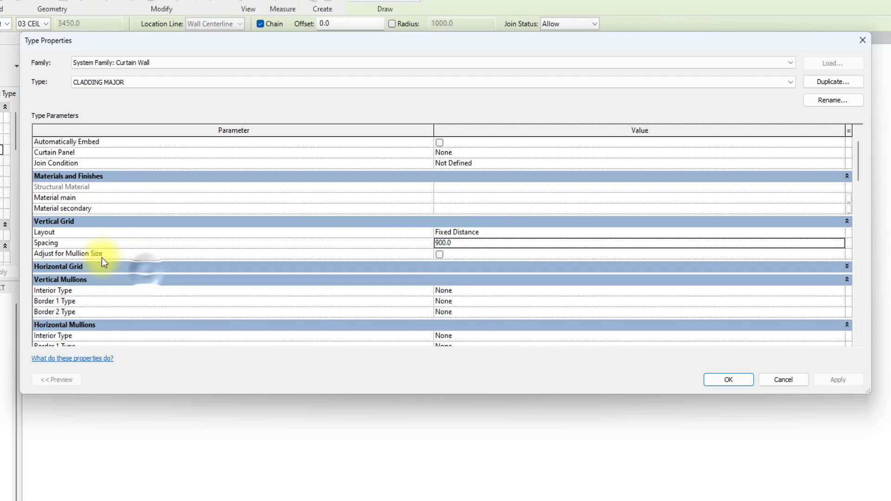
left_click(70, 266)
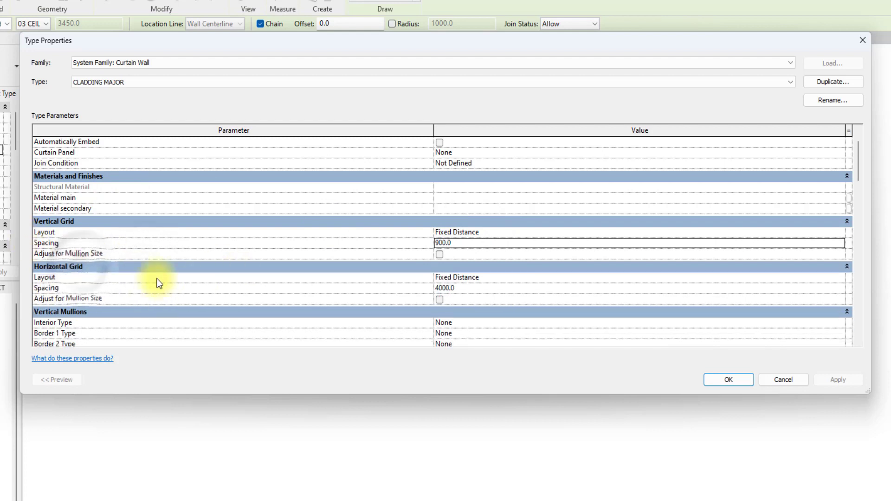
left_click(481, 288)
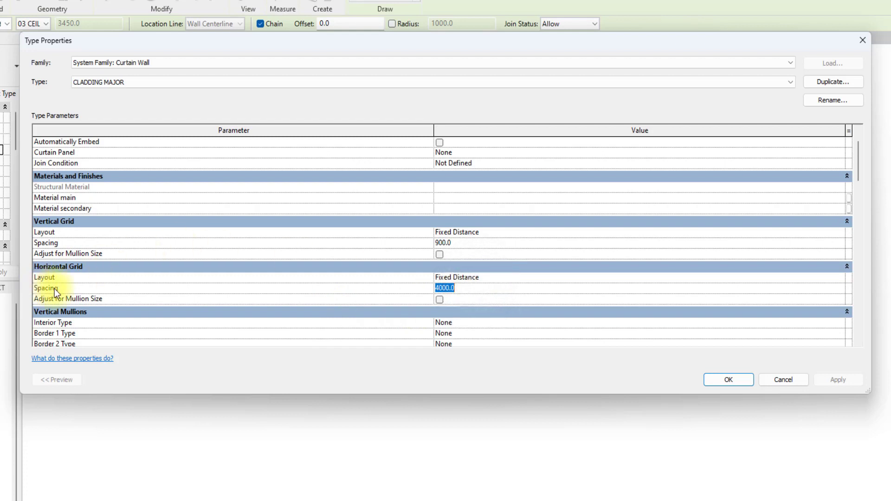
mouse_move(54, 288)
type("1500")
scroll(150, 272, "down", 4)
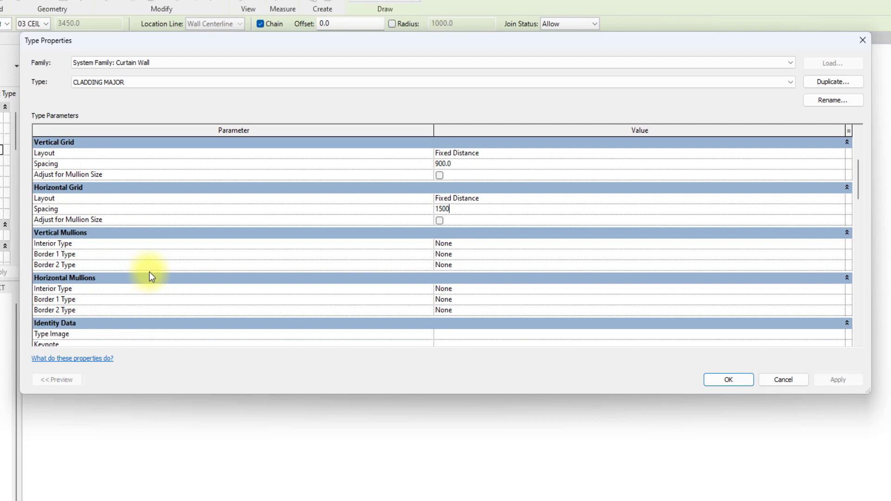
scroll(441, 272, "down", 2)
scroll(440, 267, "up", 6)
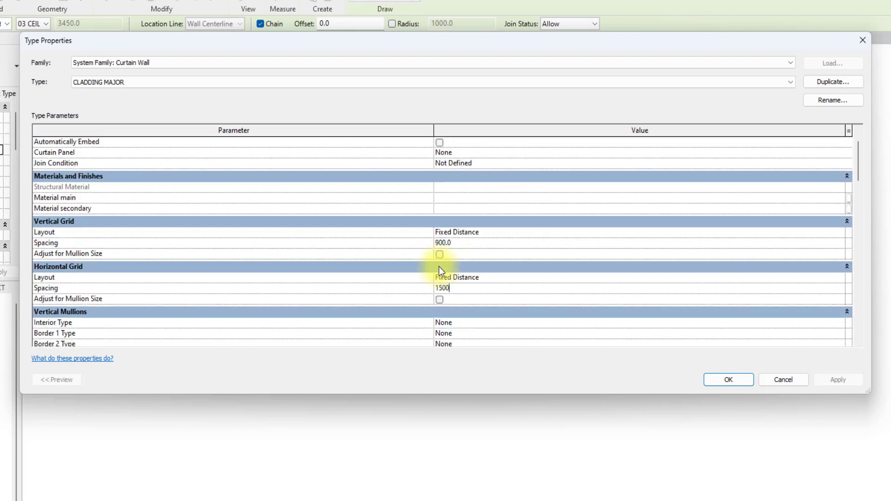
scroll(446, 259, "down", 4)
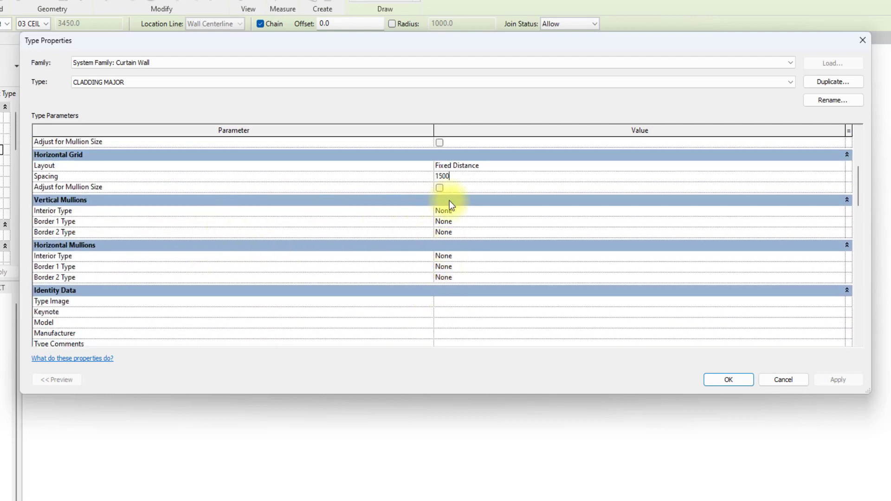
scroll(434, 245, "up", 4)
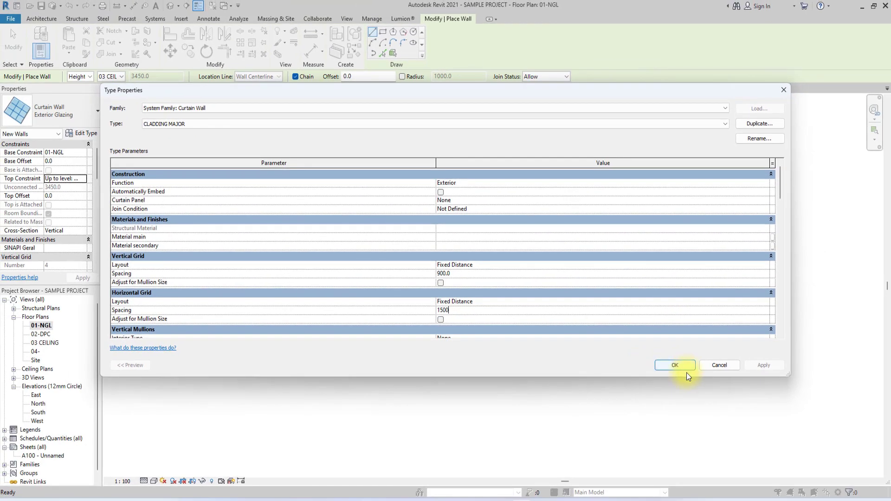
- Draw the CLADDING MAJOR wall from the house's top-left corner to its bottom-left corner
left_click(680, 365)
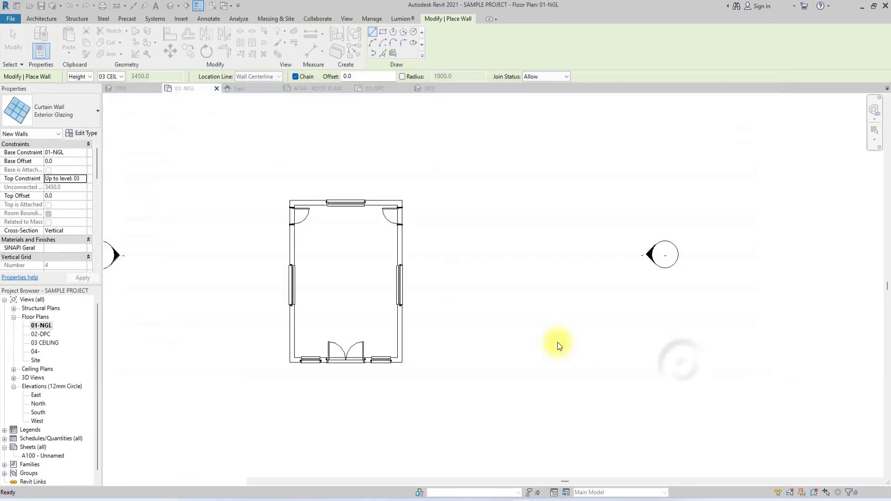
scroll(269, 186, "up", 2)
left_click(259, 164)
scroll(264, 225, "down", 3)
scroll(273, 325, "up", 2)
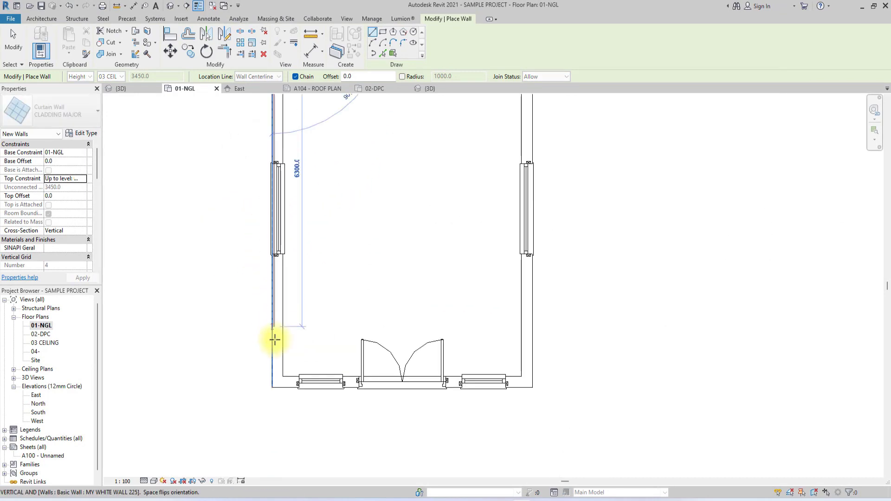
left_click(272, 386)
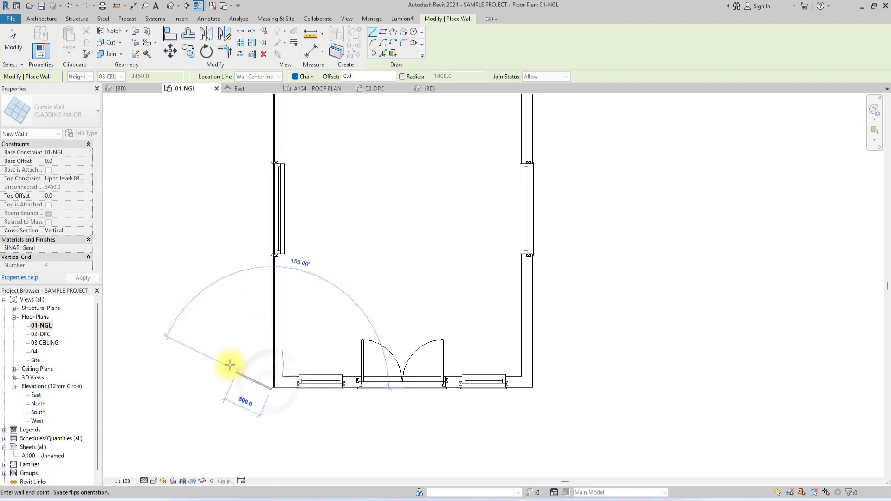
key("Escape")
key("Escape")
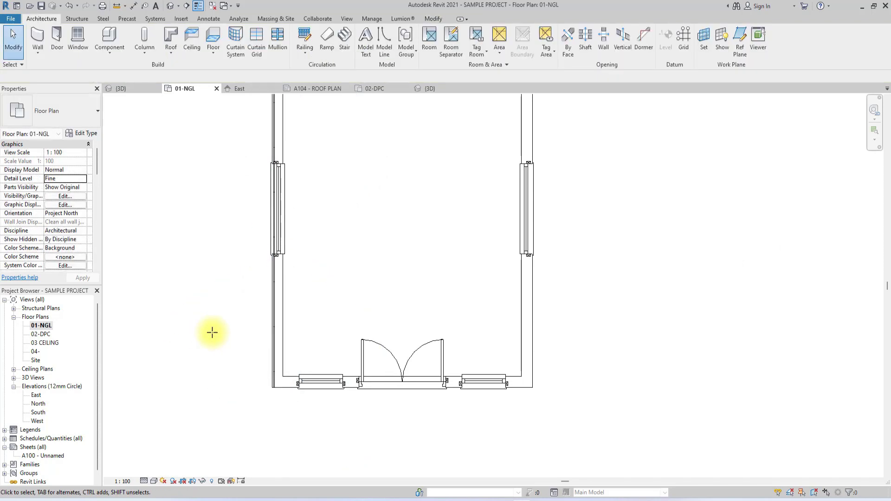
- Flip the orientation of the left curtain wall and deselect it
left_click(273, 294)
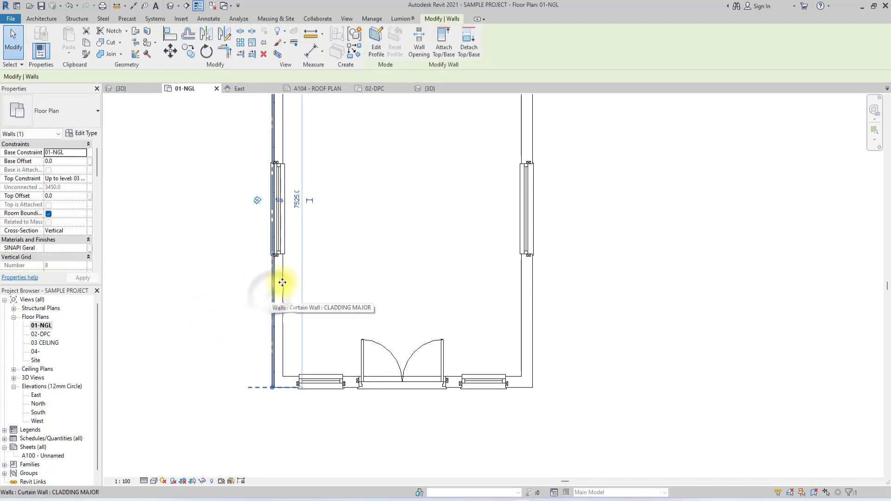
scroll(266, 215, "up", 2)
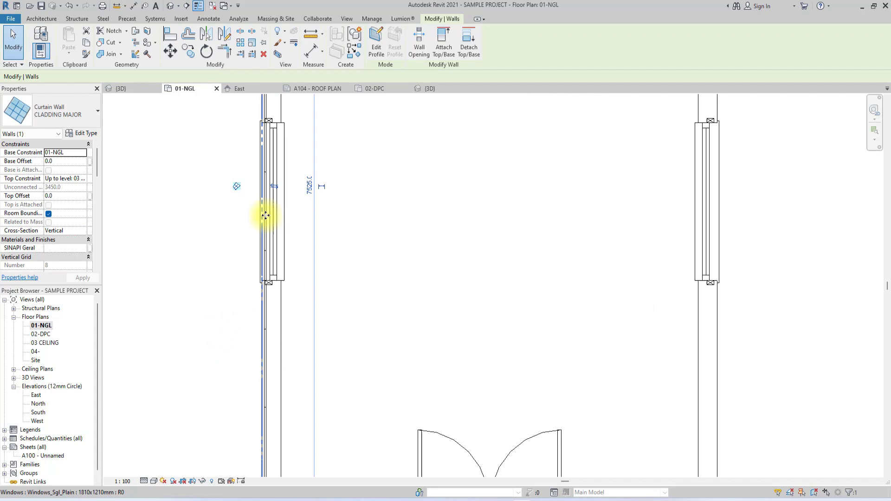
left_click(274, 185)
scroll(219, 199, "down", 2)
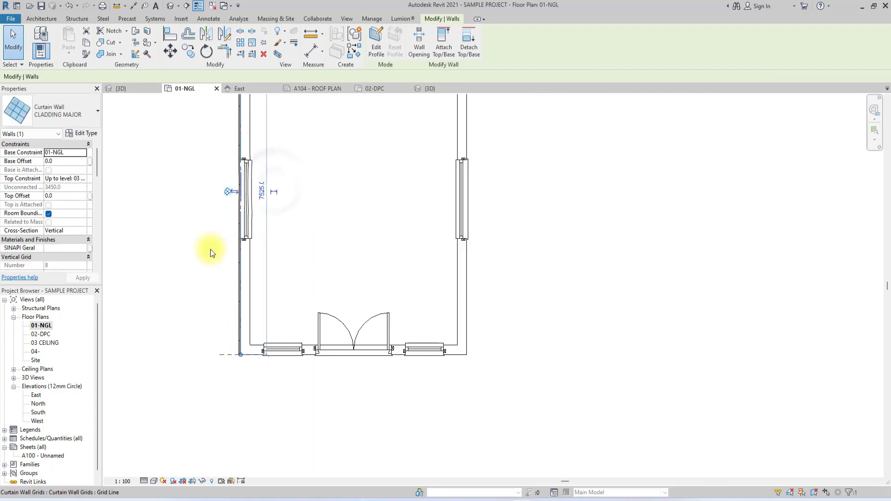
key("Escape")
- Switch to the default 3D view and orient it to face the house's left side
left_click(170, 6)
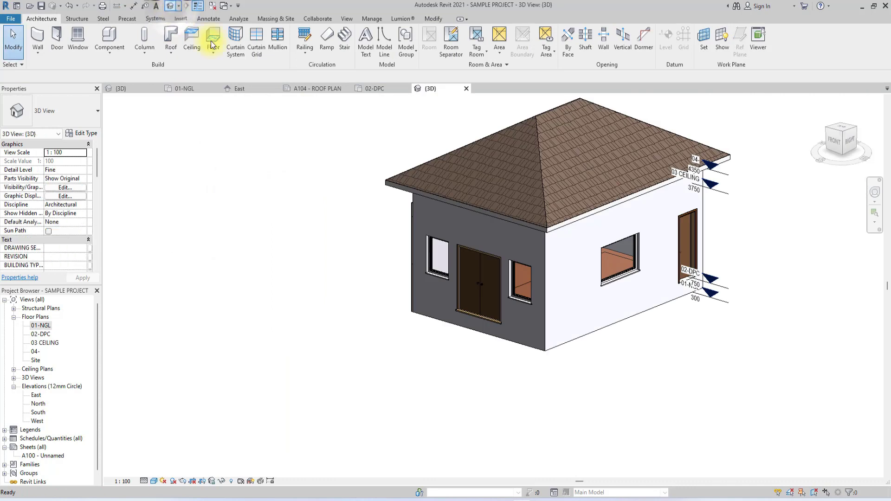
left_click(834, 140)
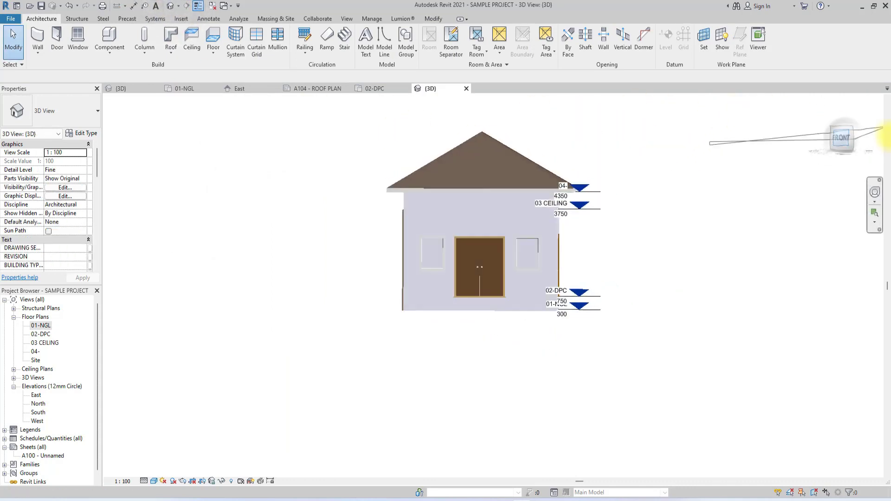
left_click_drag(849, 141, 885, 179)
left_click(832, 140)
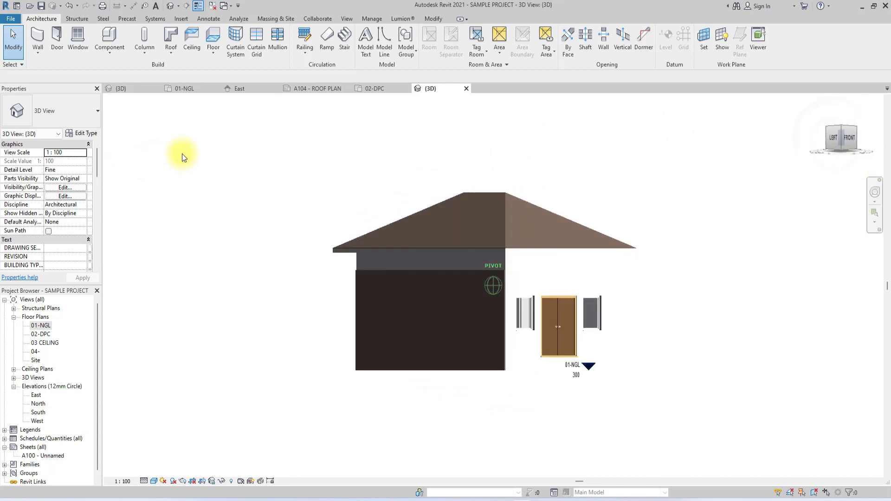
left_click(828, 143)
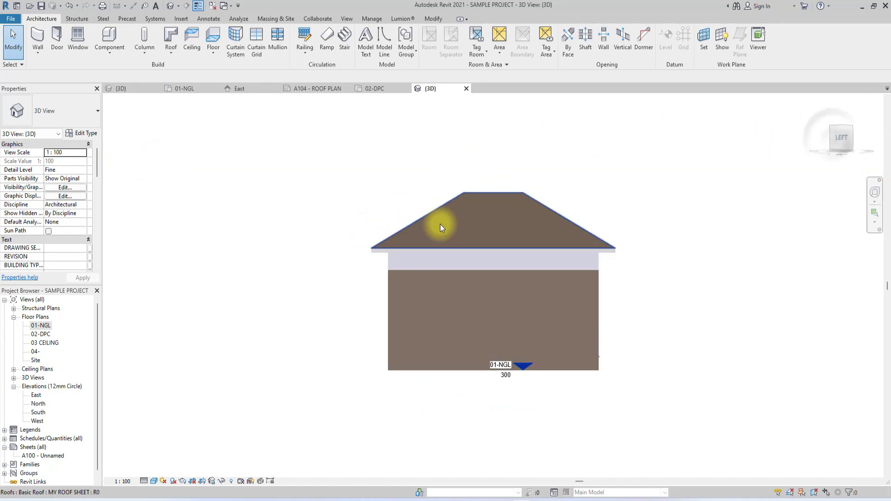
middle_click_drag(404, 285, 340, 291)
scroll(316, 274, "up", 2)
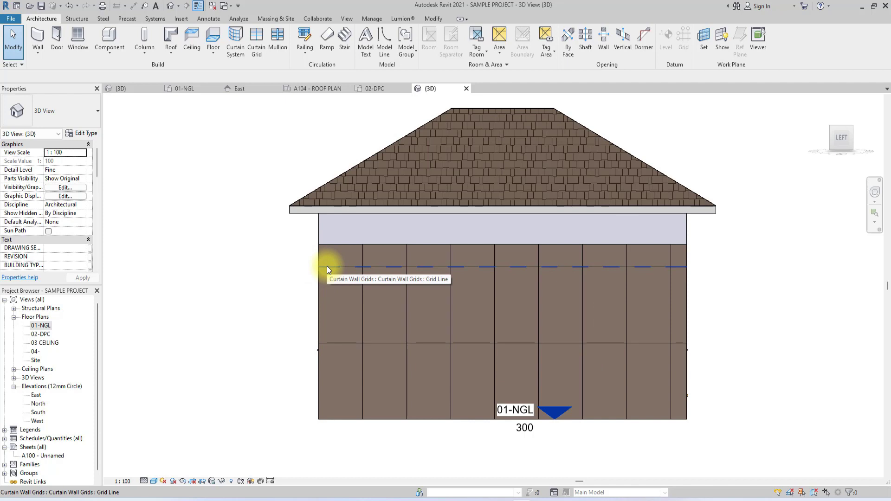
- Tab-select the top-left glazed panel of the curtain wall and bring up its type properties
key("Tab")
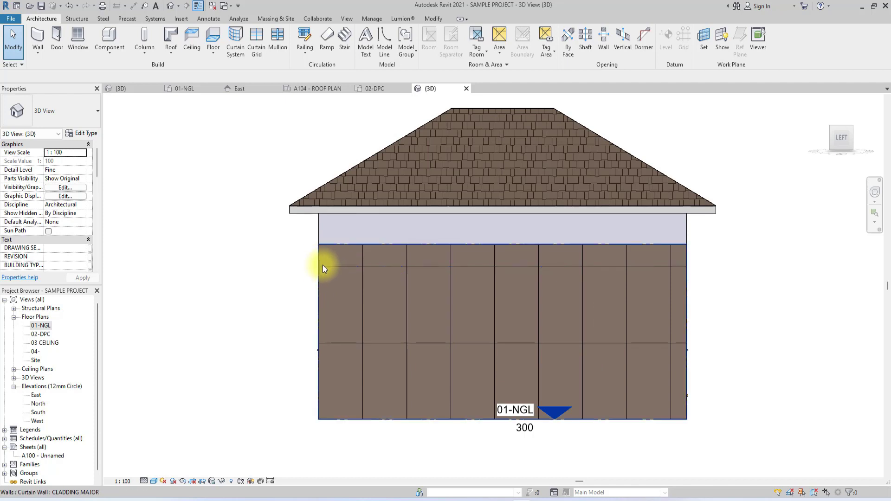
key("Tab")
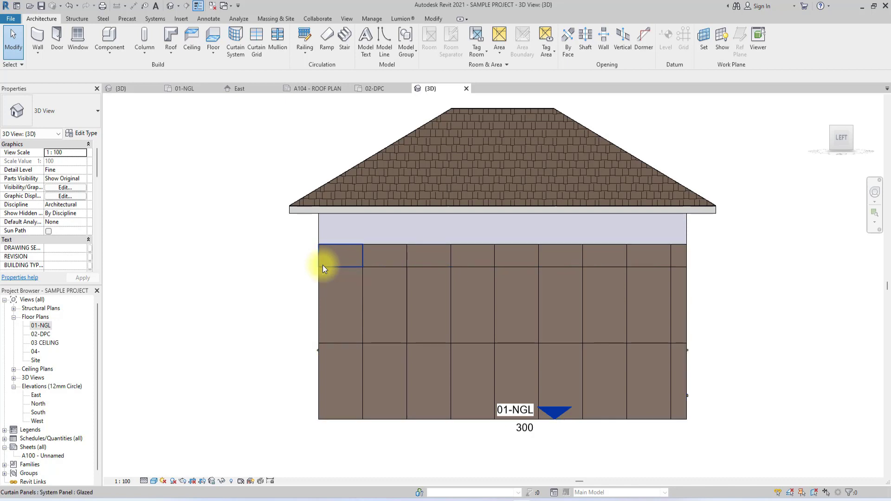
left_click(323, 269)
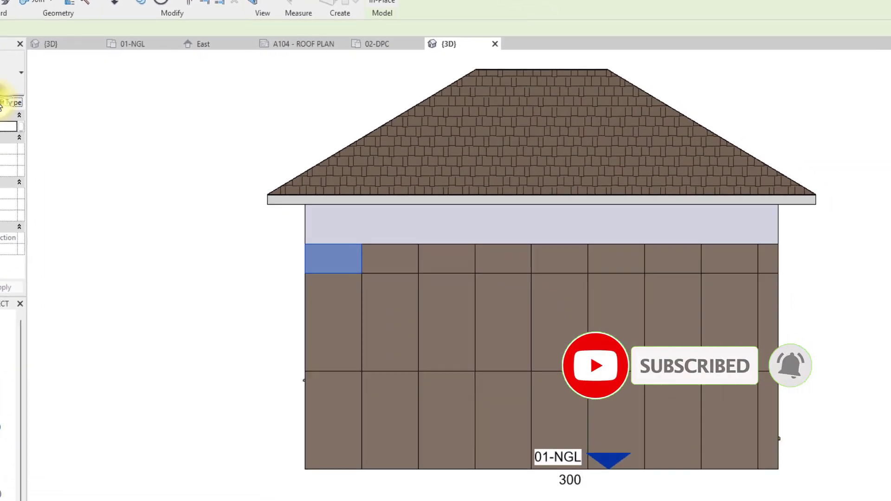
left_click(2, 103)
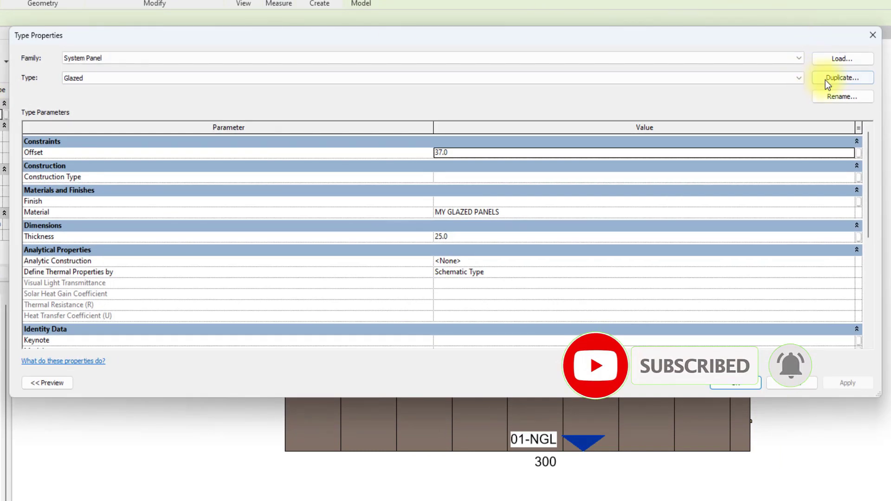
- Duplicate the panel type as GOLD CLADDING with Offset 10.0 and Thickness 10.0
left_click(827, 78)
key("BackSpace")
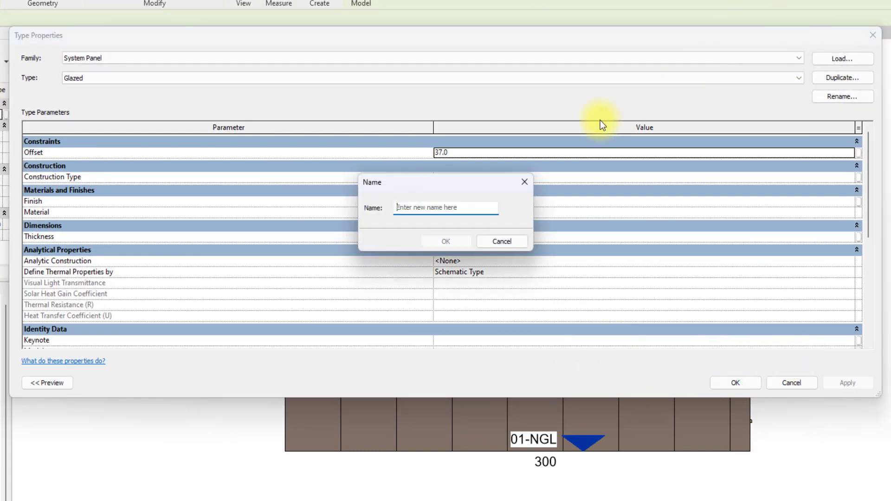
type("GOLD ")
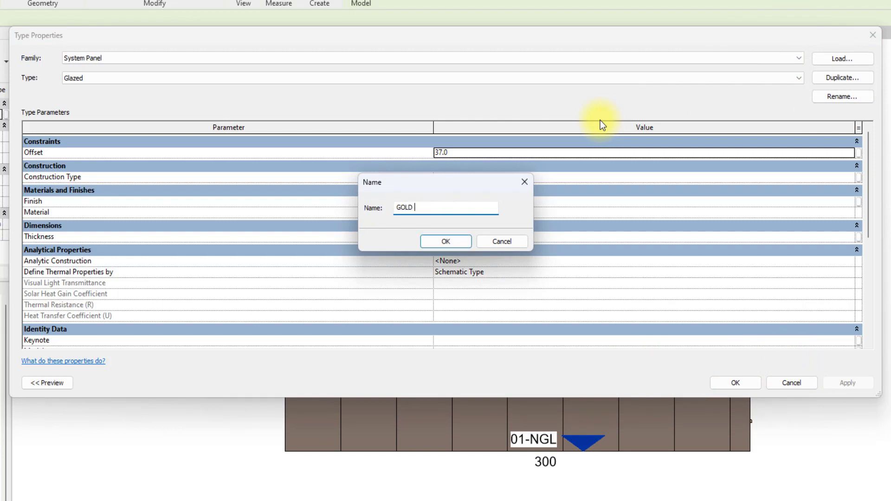
type("CLADDING")
left_click(449, 243)
left_click(468, 155)
type("10")
left_click(475, 239)
type("10")
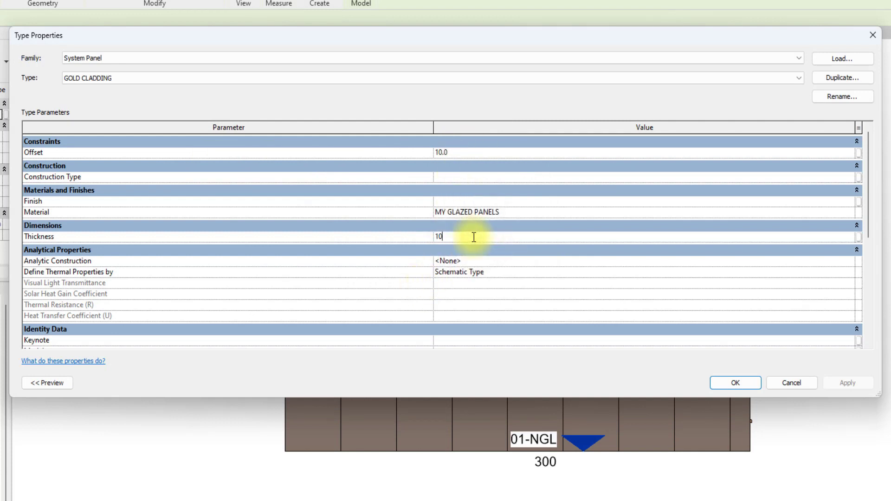
- Assign the MY ILLUMINOUS GOLD material to GOLD CLADDING and apply the type
left_click(851, 213)
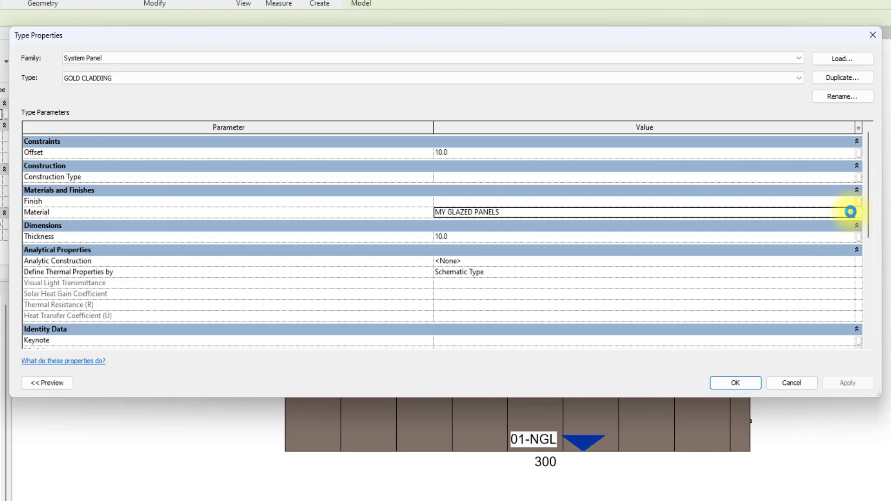
left_click(850, 212)
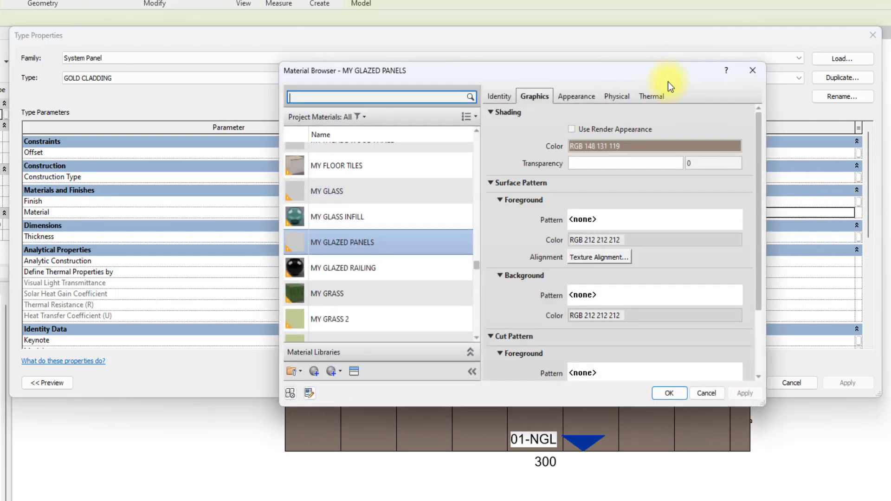
scroll(325, 232, "down", 2)
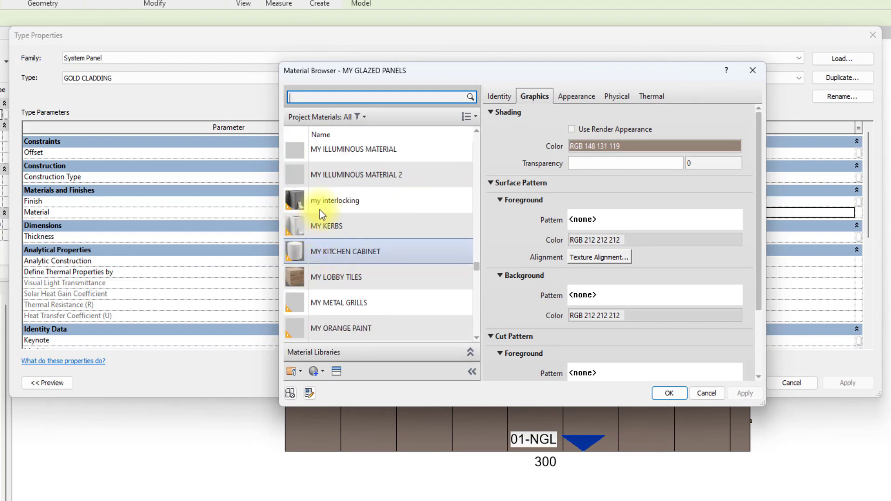
scroll(319, 210, "up", 2)
left_click(321, 221)
left_click(342, 246)
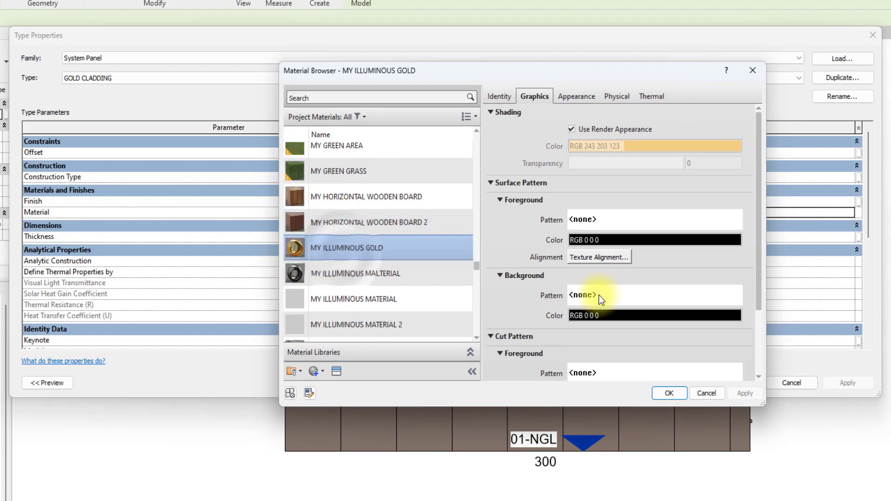
left_click(669, 393)
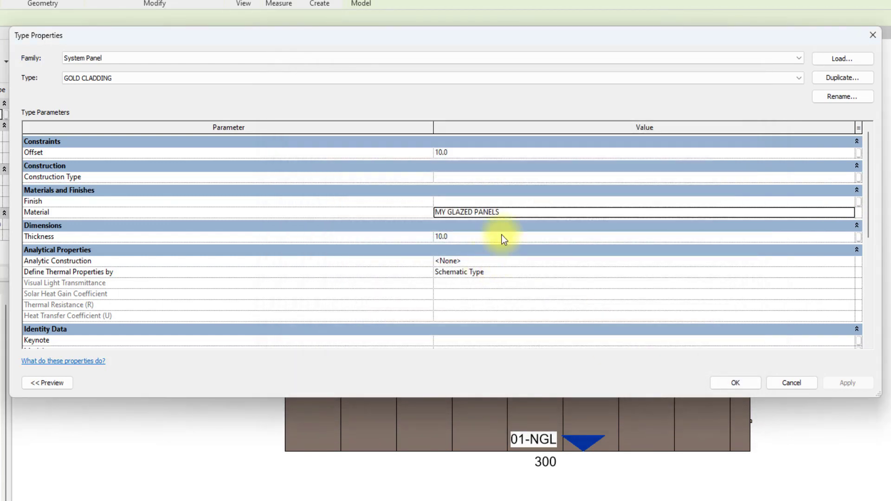
left_click(737, 383)
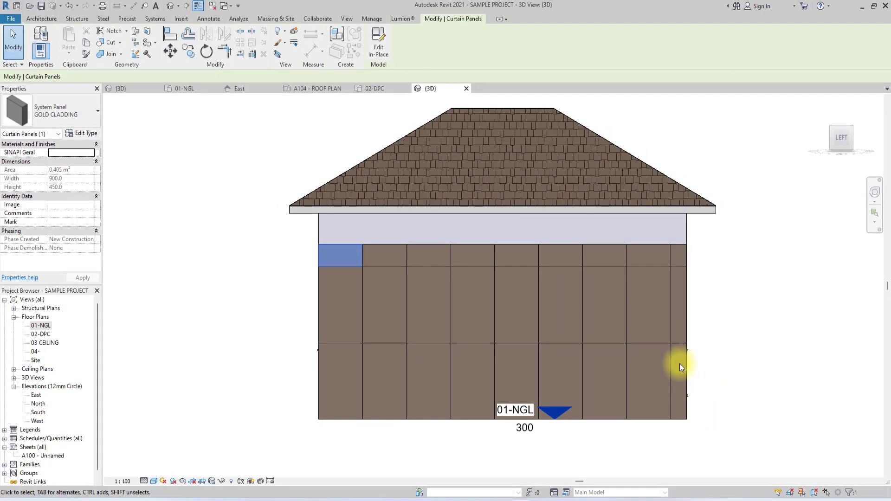
- Deselect to check the panel's gold finish, then start the Mullion tool
left_click(272, 283)
scroll(360, 281, "up", 4)
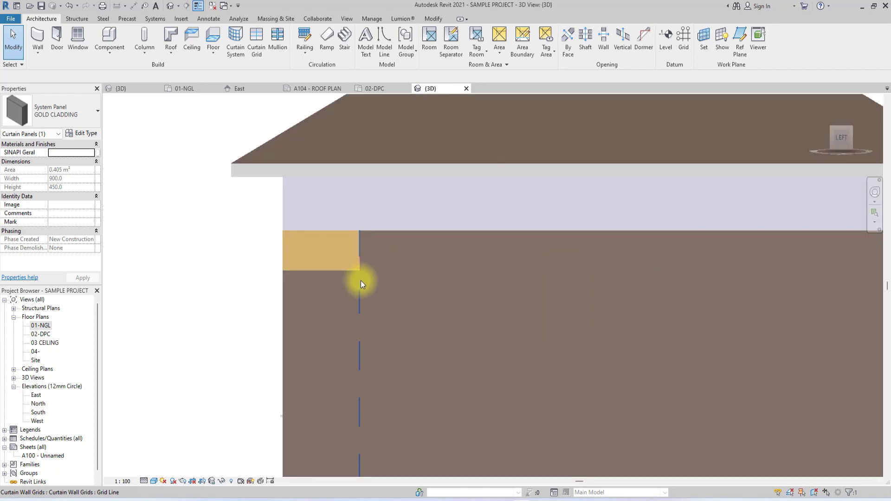
scroll(356, 297, "down", 6)
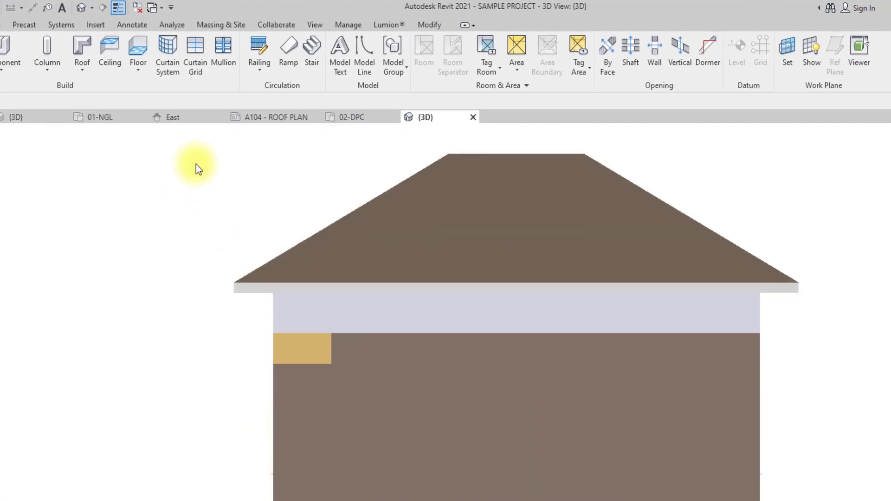
left_click(219, 59)
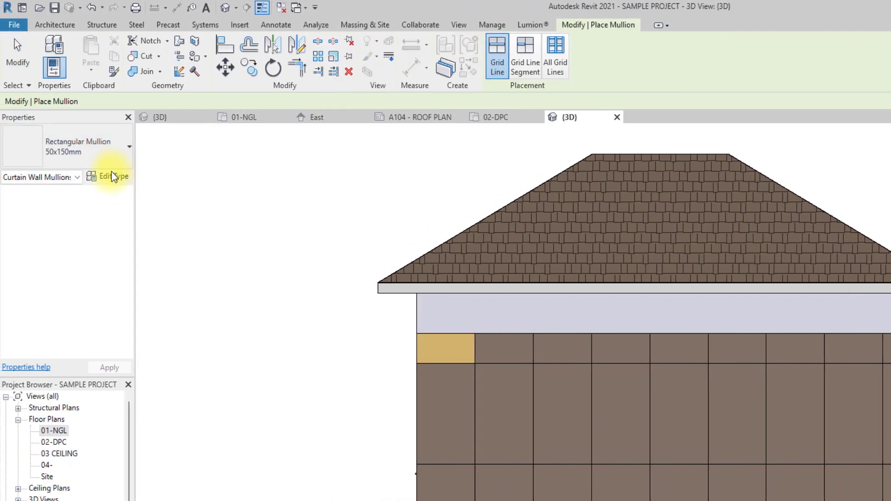
- Duplicate the Rectangular Mullion 50x150mm type as INVISIBLE MULLION
left_click(111, 177)
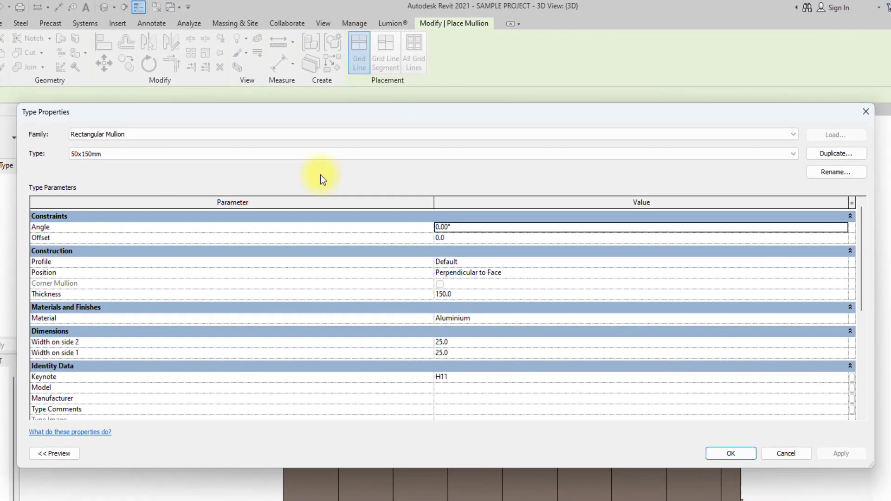
left_click(828, 154)
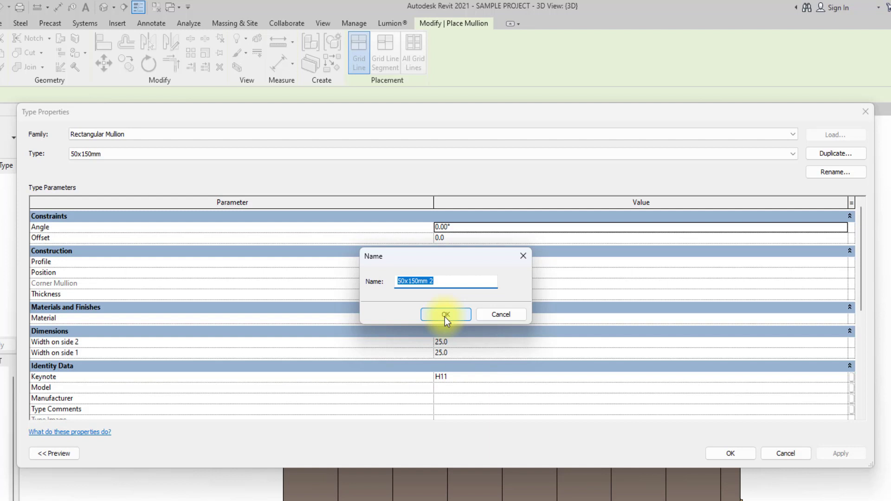
key("BackSpace")
type("INVISIBLE MULLION")
left_click(445, 314)
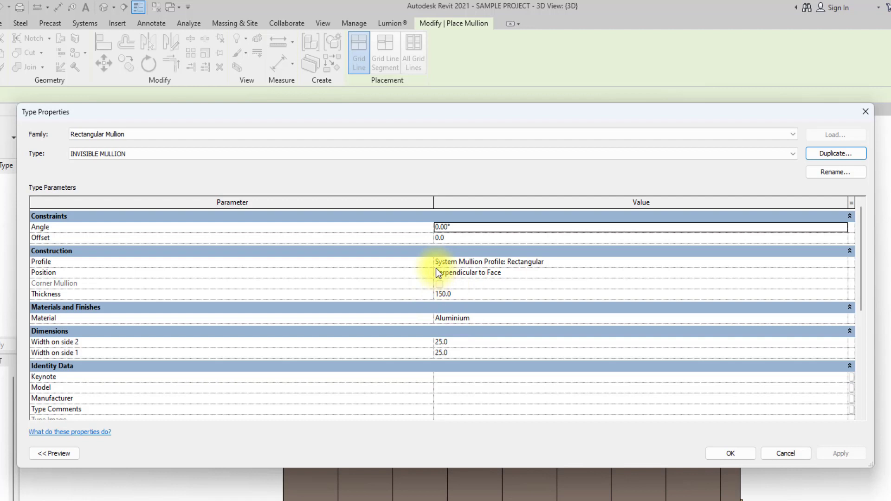
- Give INVISIBLE MULLION a thickness of 50 and widths of 10 on both sides
left_click(484, 299)
type("50")
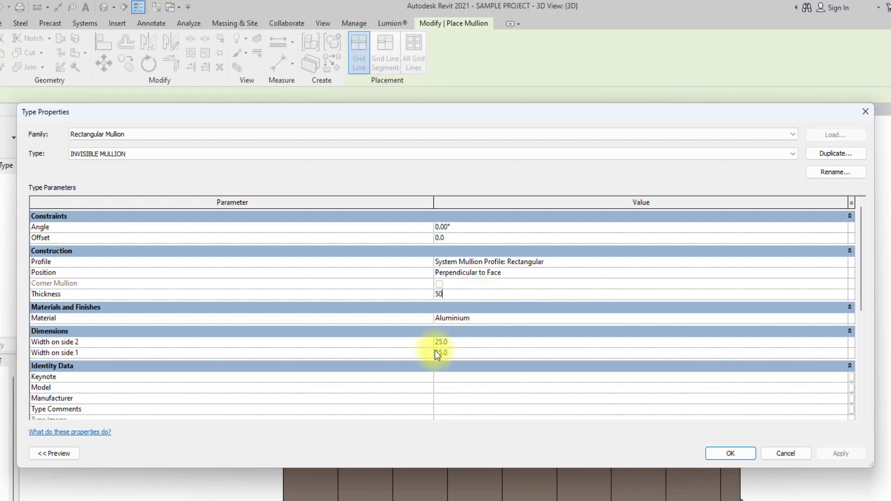
left_click(467, 341)
left_click(481, 355)
type("10")
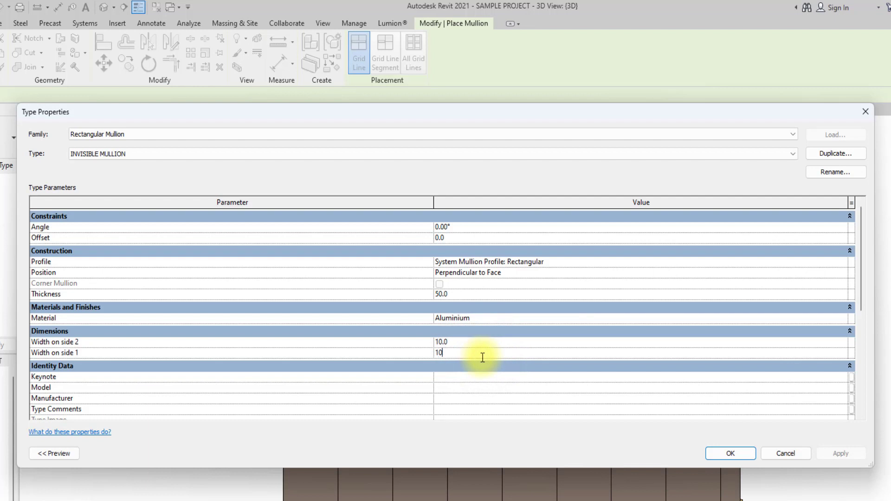
- Set the INVISIBLE MULLION material to Air and save the type
left_click(844, 321)
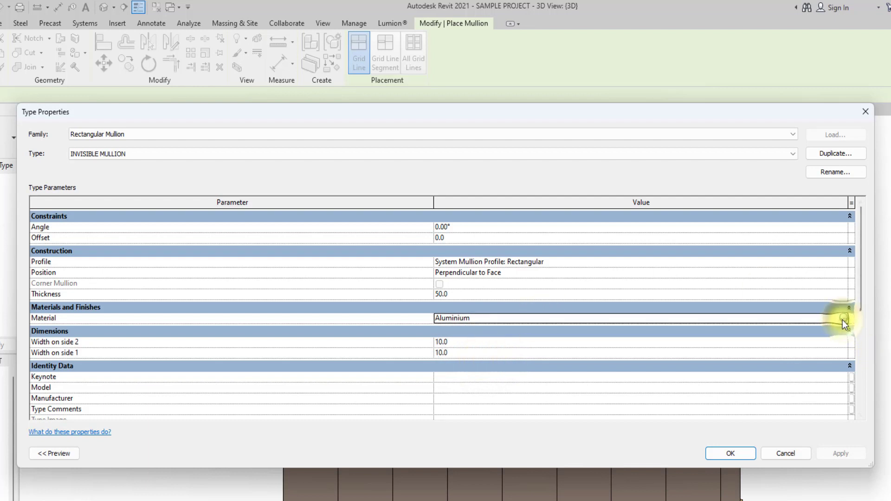
left_click(842, 320)
scroll(389, 274, "up", 10)
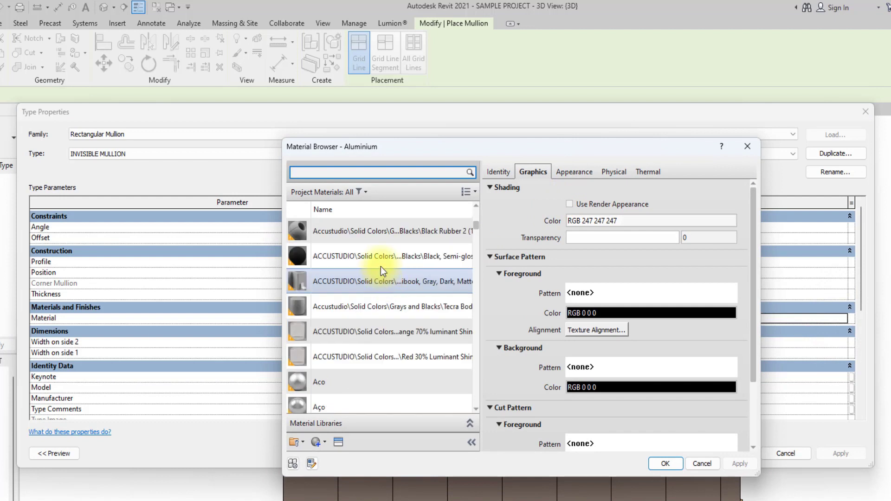
left_click(322, 177)
type("Al")
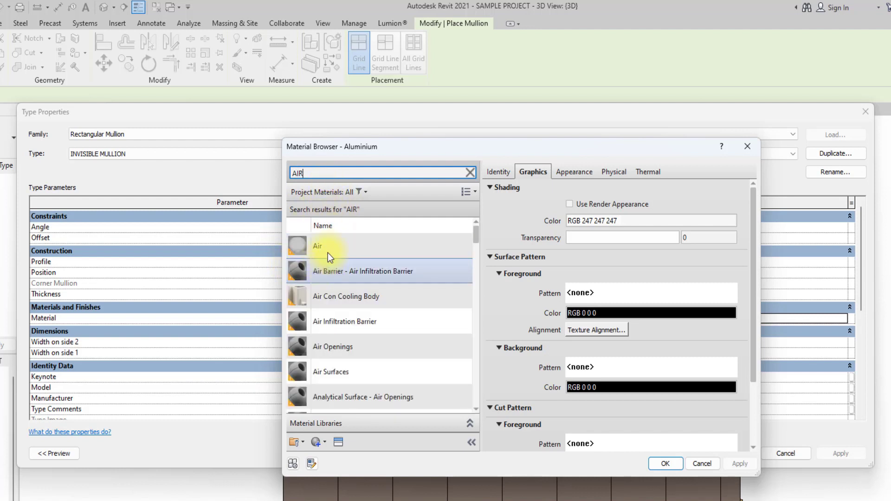
left_click(331, 249)
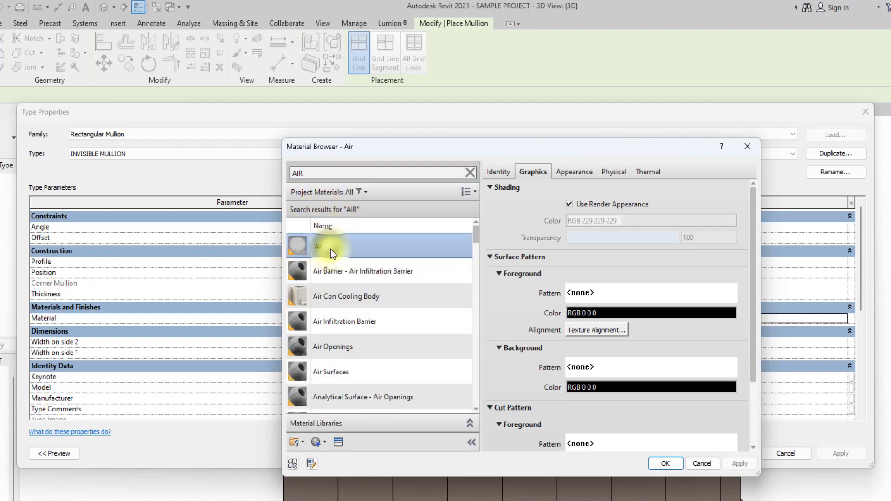
left_click(675, 467)
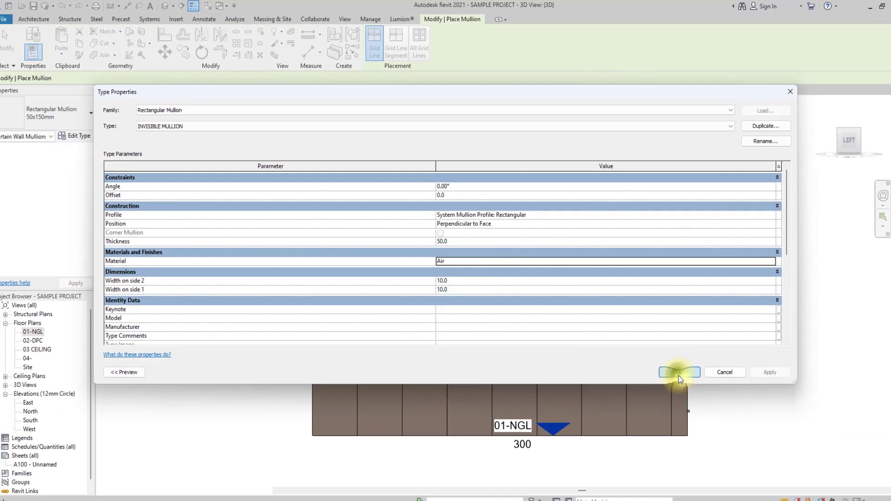
left_click(731, 454)
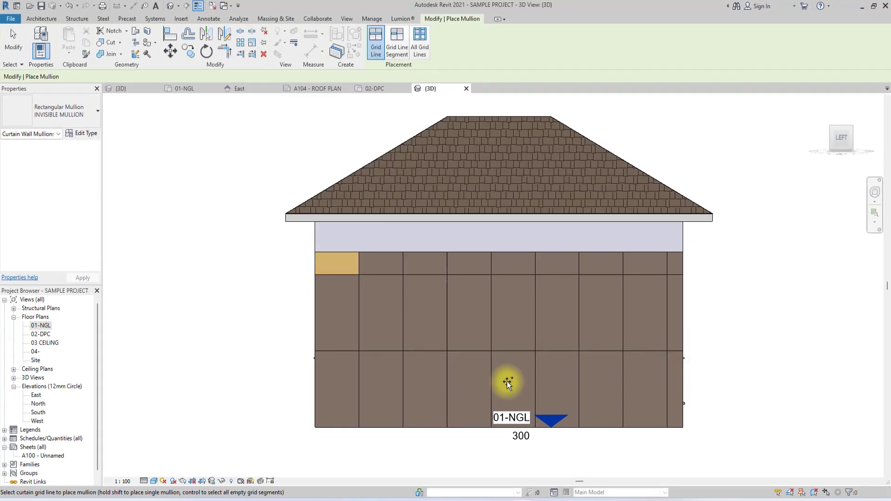
- Set CLADDING MAJOR's vertical Interior, Border 1 and Border 2 mullions to INVISIBLE MULLION
key("Escape")
key("Escape")
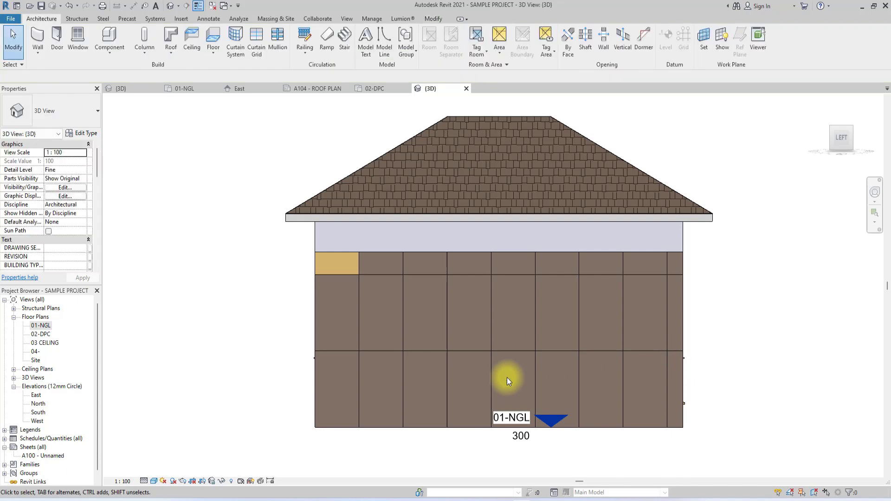
left_click(382, 255)
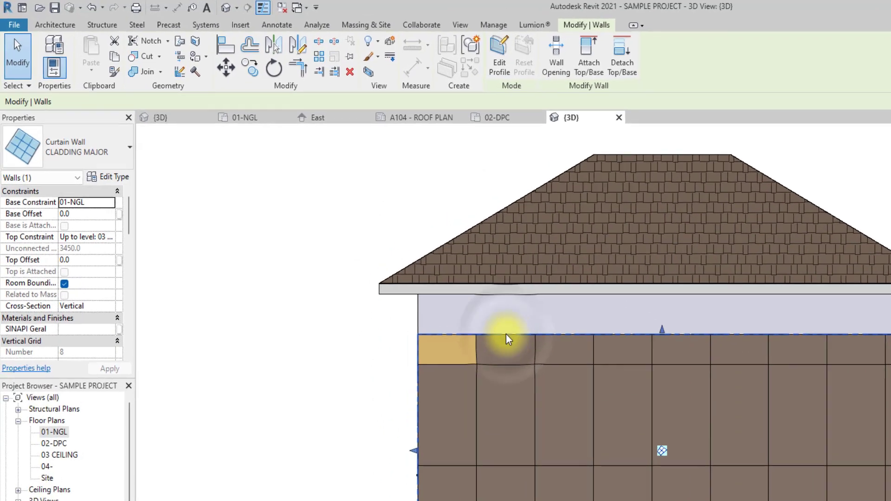
left_click(113, 185)
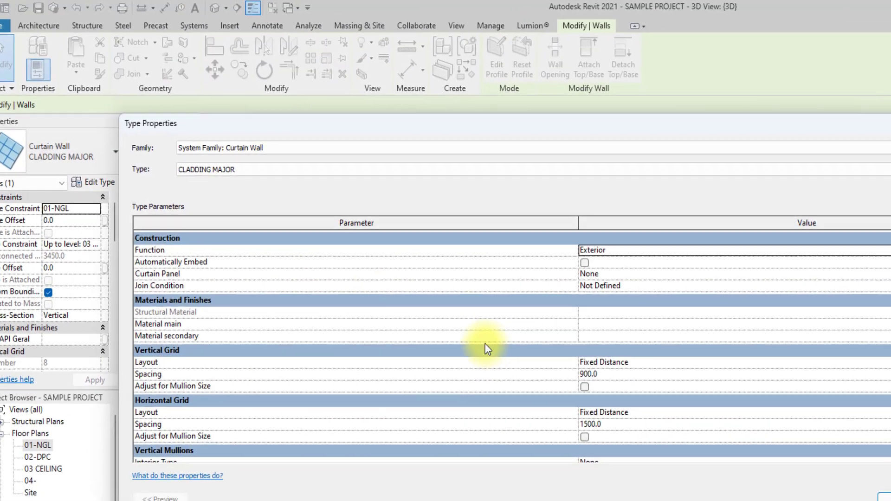
scroll(432, 334, "down", 5)
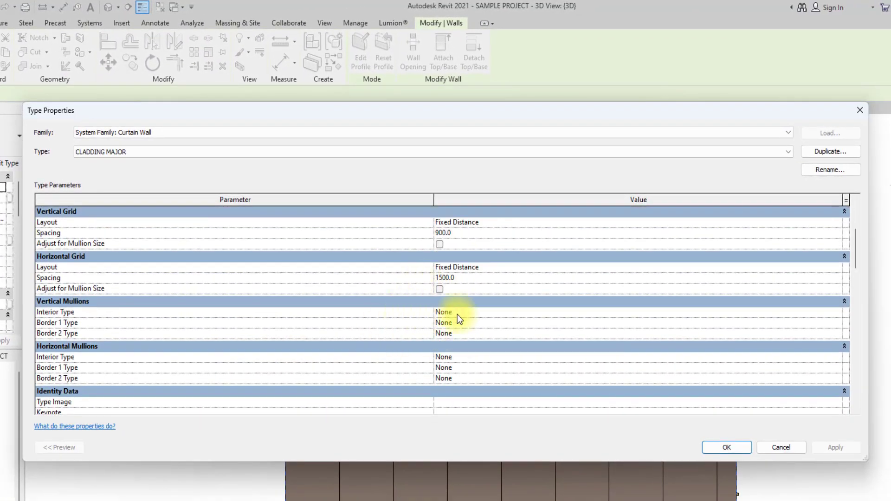
left_click(837, 314)
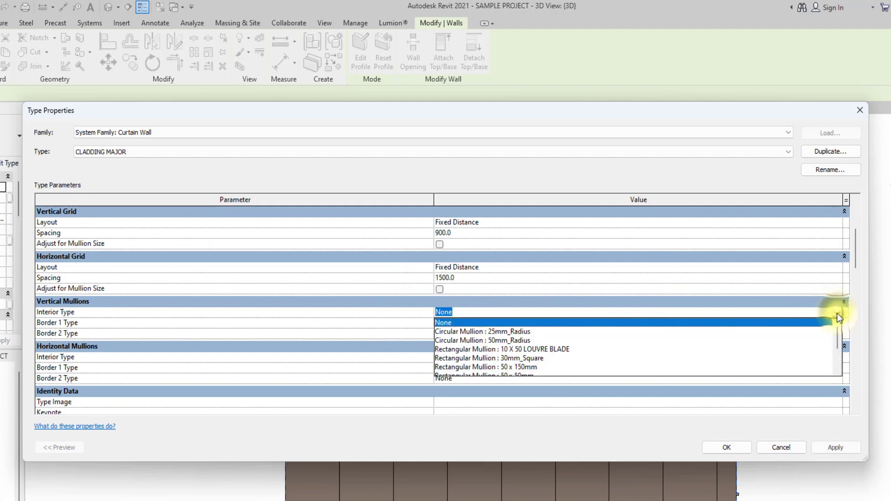
scroll(522, 355, "down", 1)
scroll(520, 359, "down", 2)
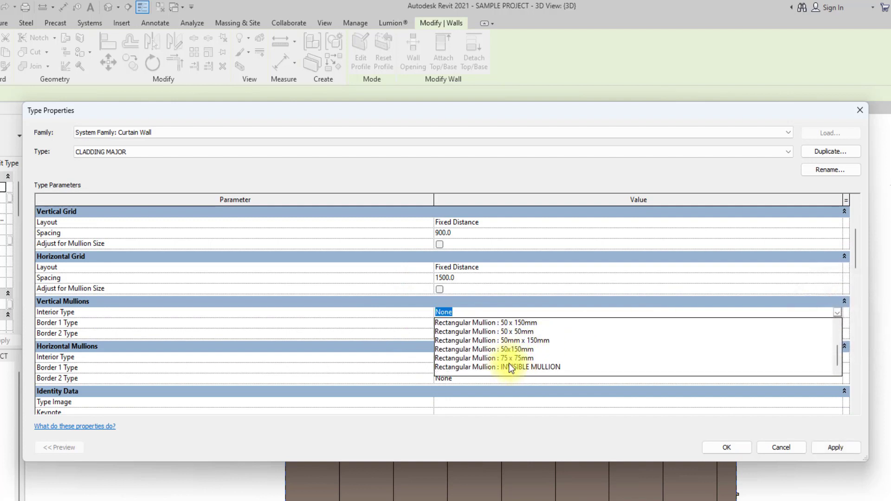
left_click(510, 365)
left_click(837, 323)
scroll(539, 367, "down", 4)
left_click(542, 360)
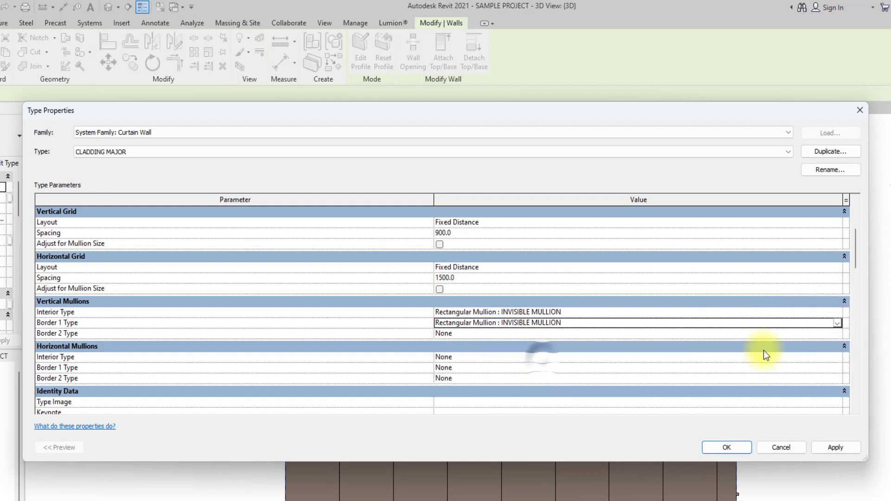
left_click(838, 333)
scroll(581, 378, "down", 4)
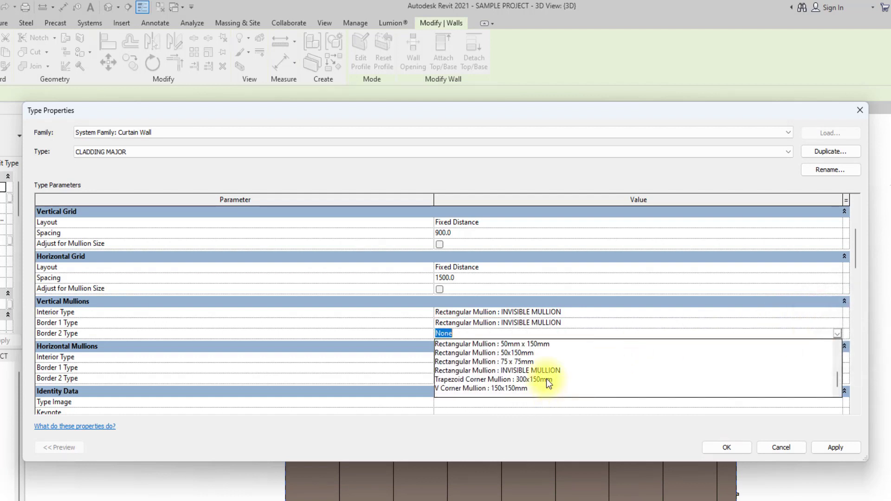
left_click(573, 371)
- Set the horizontal Interior, Border 1 and Border 2 mullions to INVISIBLE MULLION
left_click(837, 357)
scroll(604, 395, "down", 4)
left_click(539, 412)
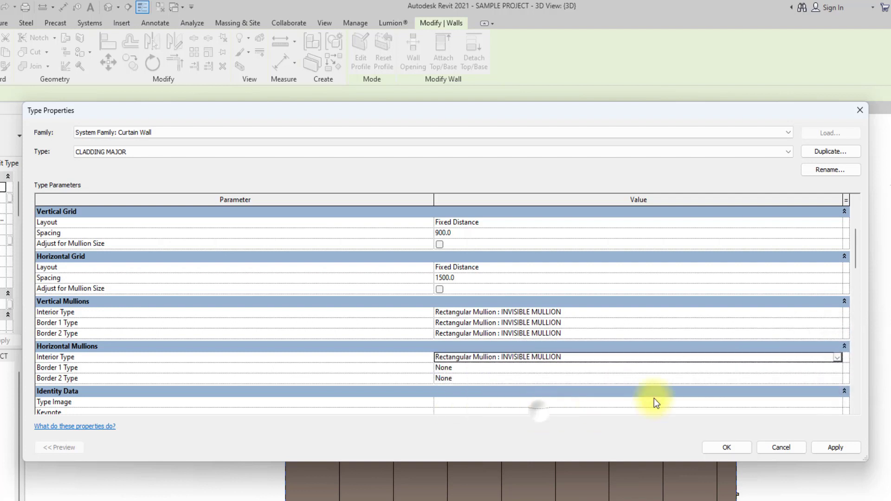
left_click(837, 367)
scroll(580, 404, "down", 4)
left_click(550, 405)
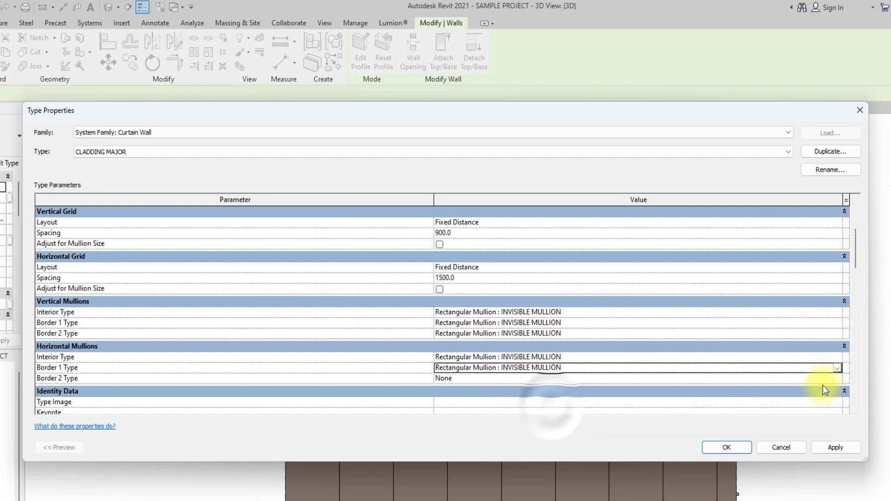
left_click(833, 378)
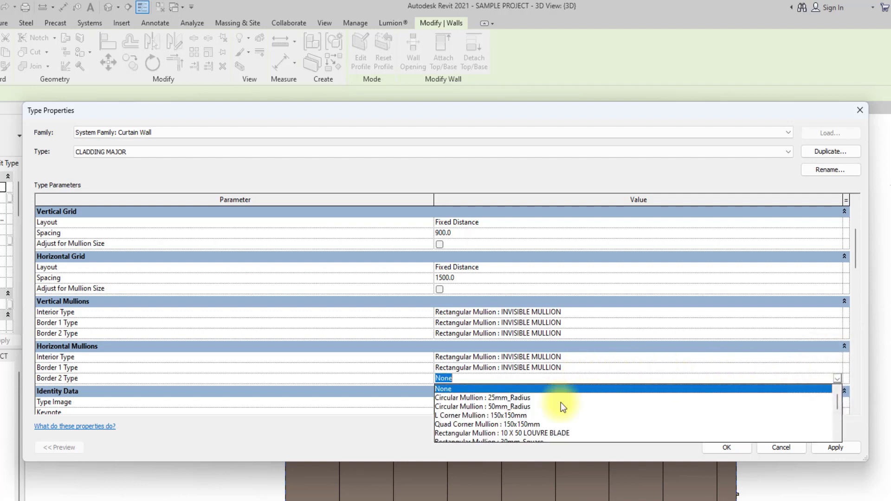
scroll(539, 420, "down", 5)
left_click(534, 416)
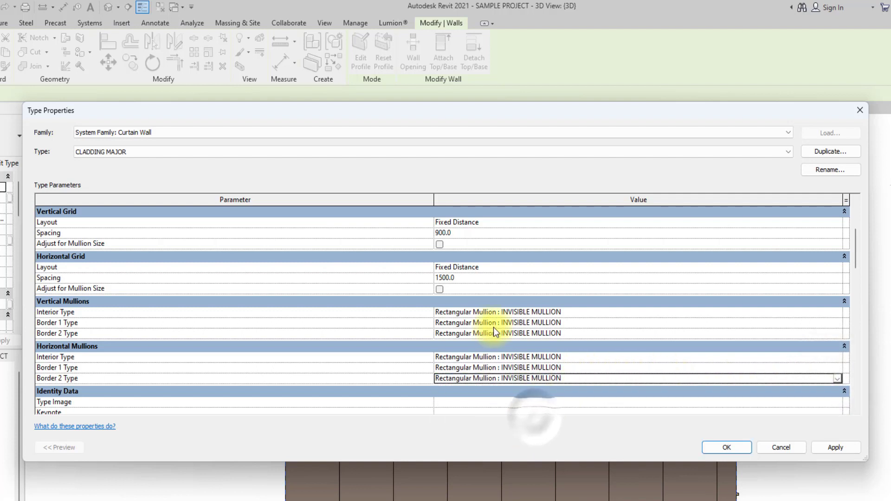
scroll(478, 306, "up", 3)
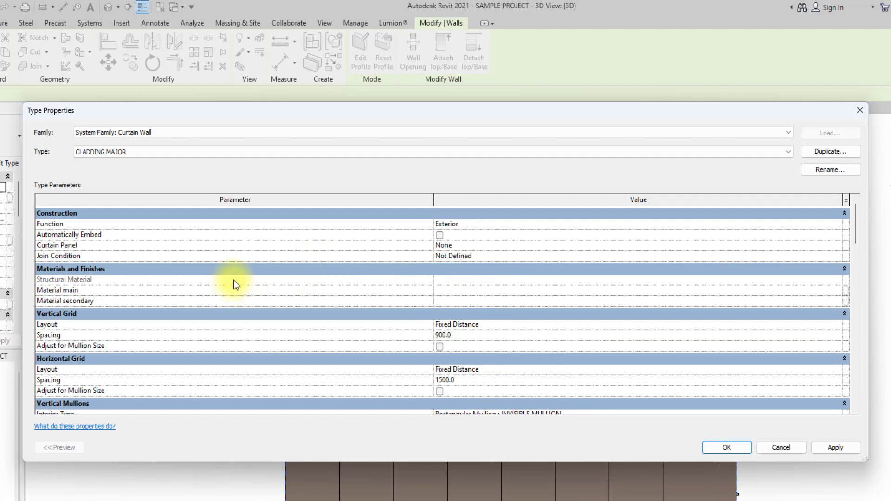
- Set the CLADDING MAJOR type's Curtain Panel to System Panel : GOLD CLADDING and apply it
scroll(438, 312, "down", 1)
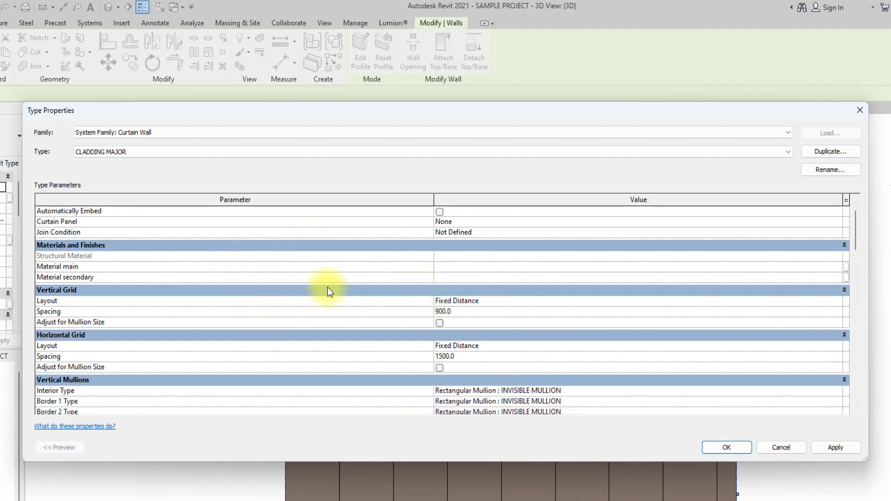
scroll(434, 292, "up", 1)
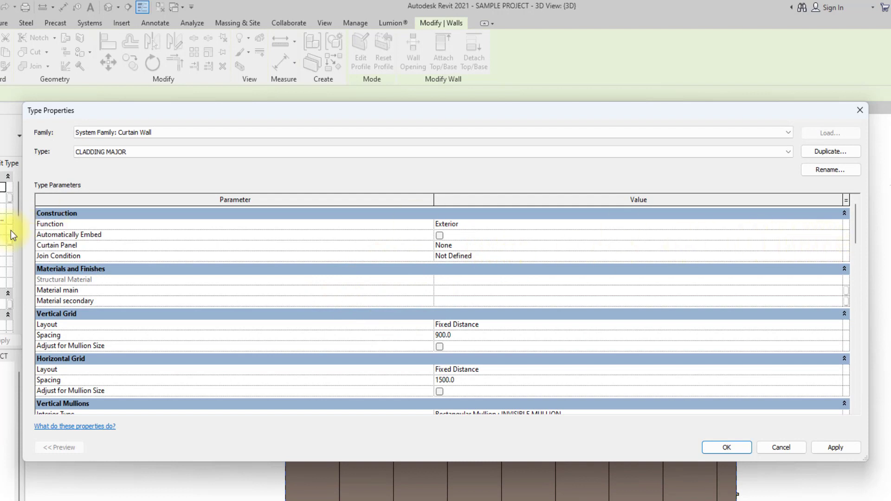
left_click(837, 245)
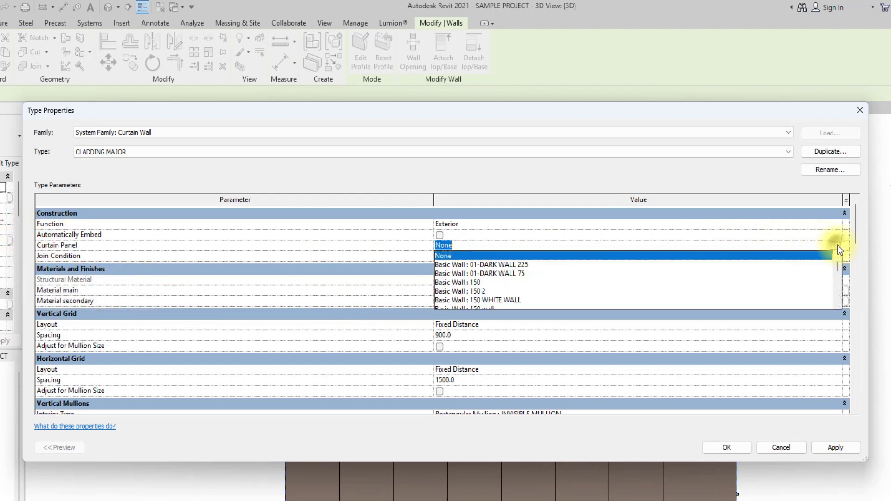
scroll(487, 283, "down", 4)
scroll(483, 287, "down", 10)
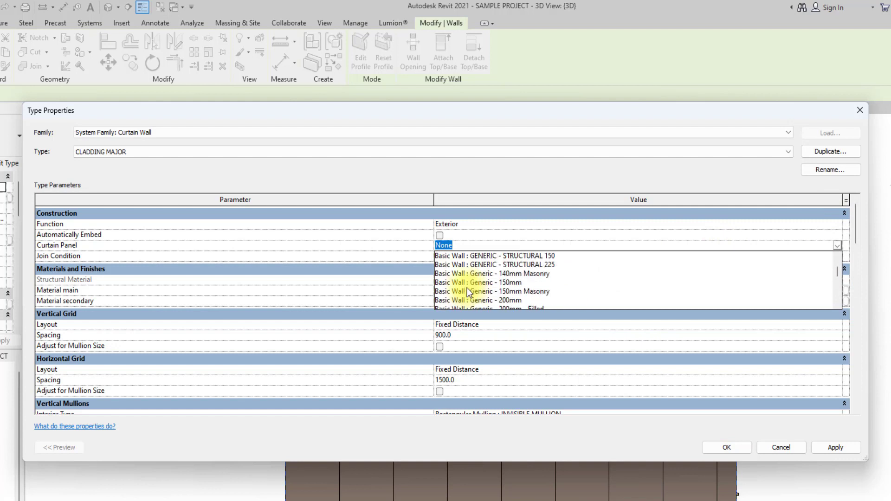
scroll(470, 292, "down", 10)
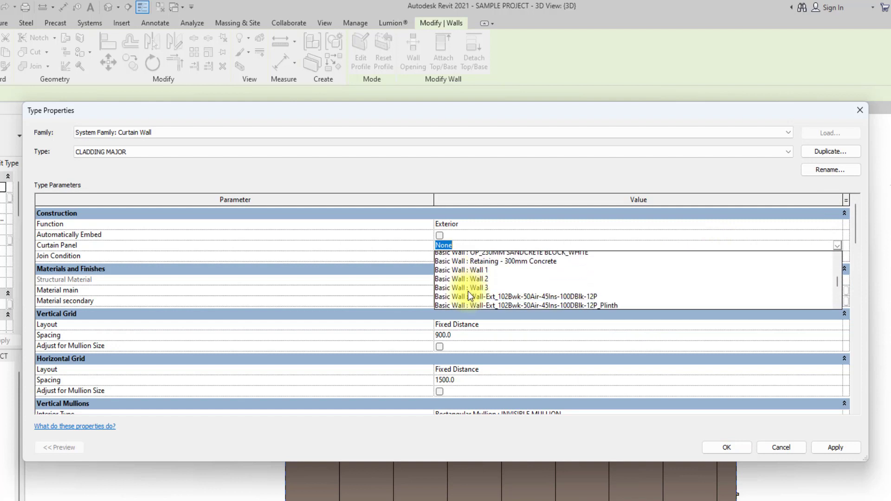
scroll(471, 302, "down", 6)
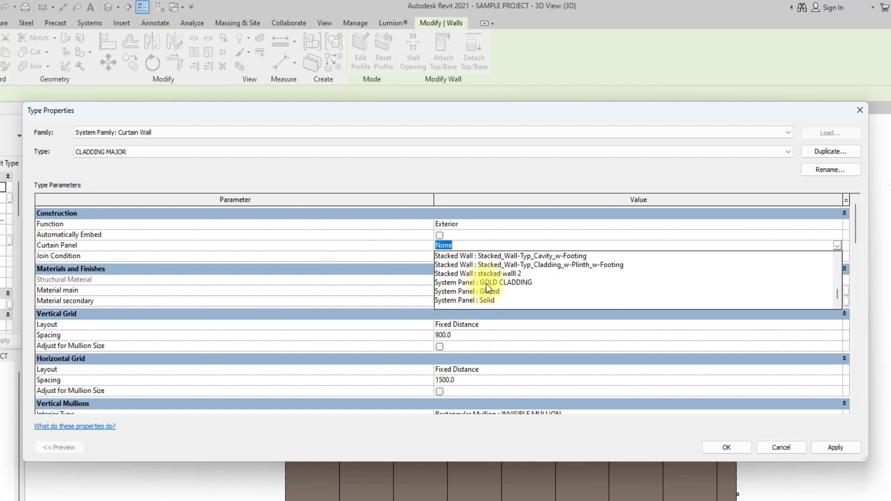
left_click(486, 283)
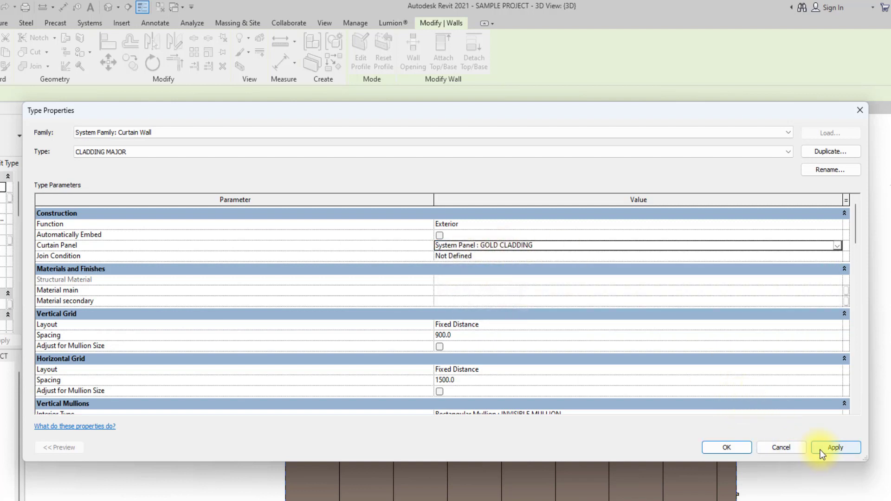
left_click(821, 448)
left_click(727, 447)
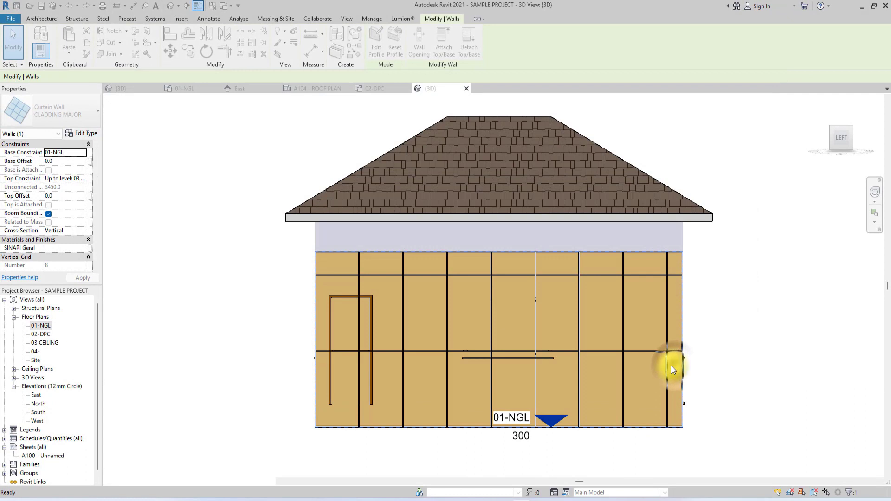
scroll(478, 308, "down", 3)
left_click(420, 405)
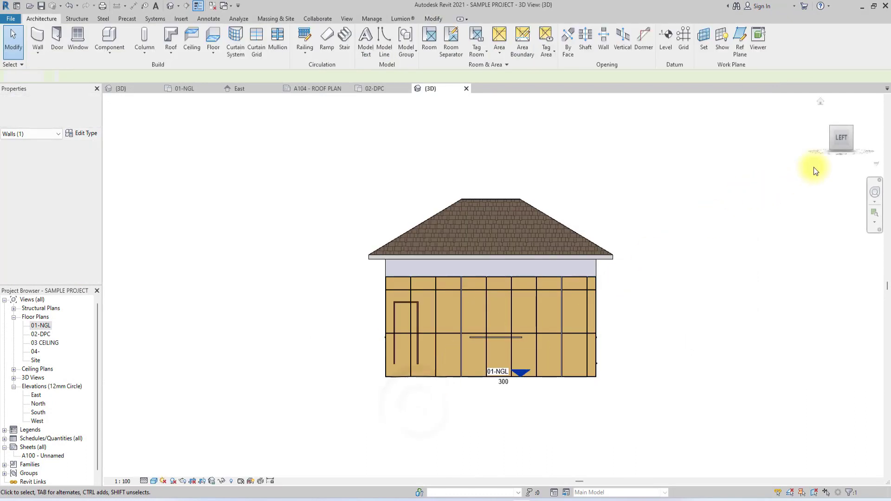
left_click(831, 127)
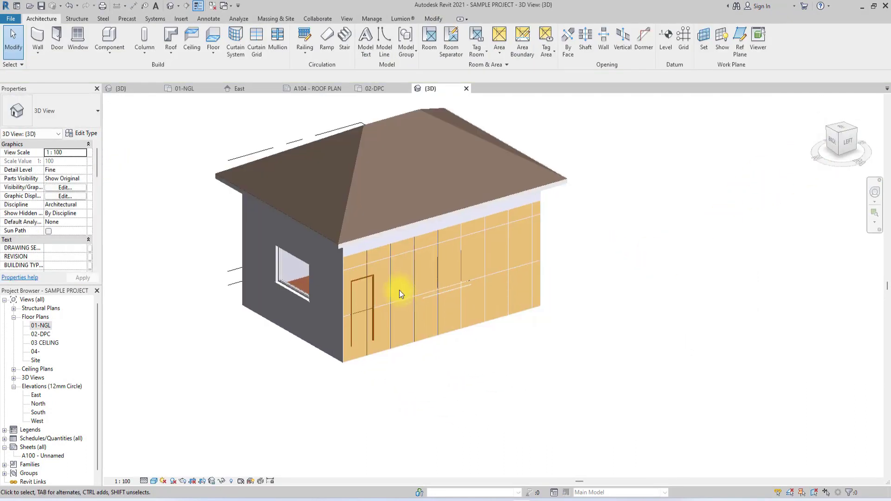
scroll(374, 226, "up", 5)
scroll(399, 233, "down", 2)
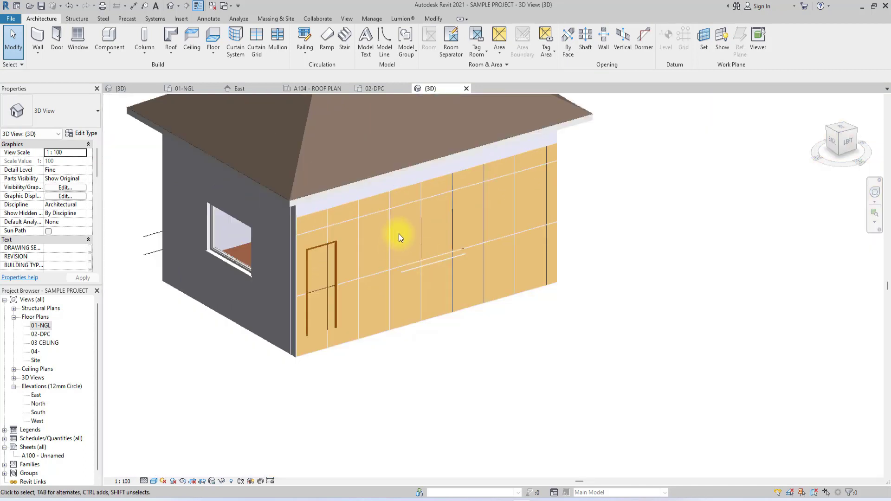
scroll(313, 208, "up", 6)
scroll(353, 178, "down", 7)
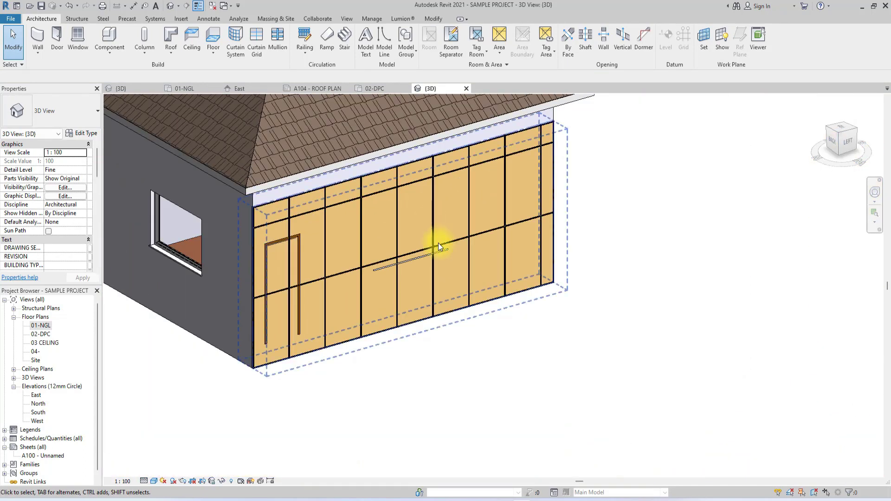
left_click(358, 335)
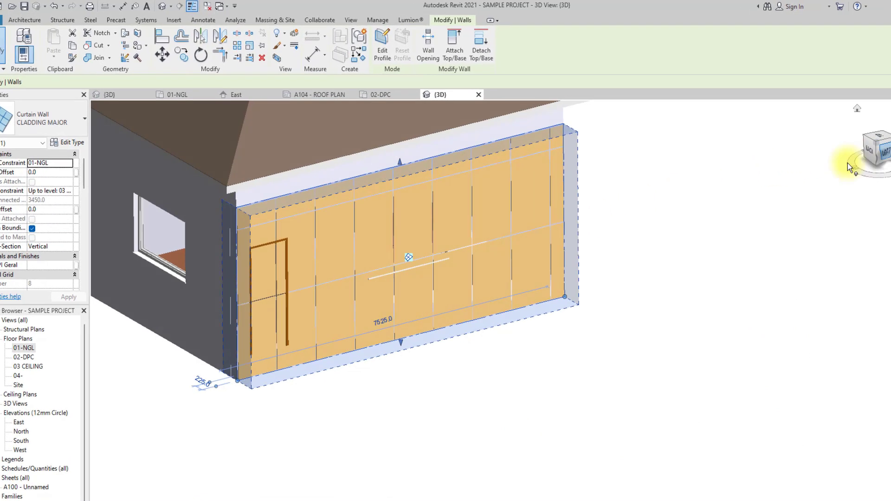
- Turn the view to the LEFT face and put the curtain wall into Edit Profile mode
left_click(845, 150)
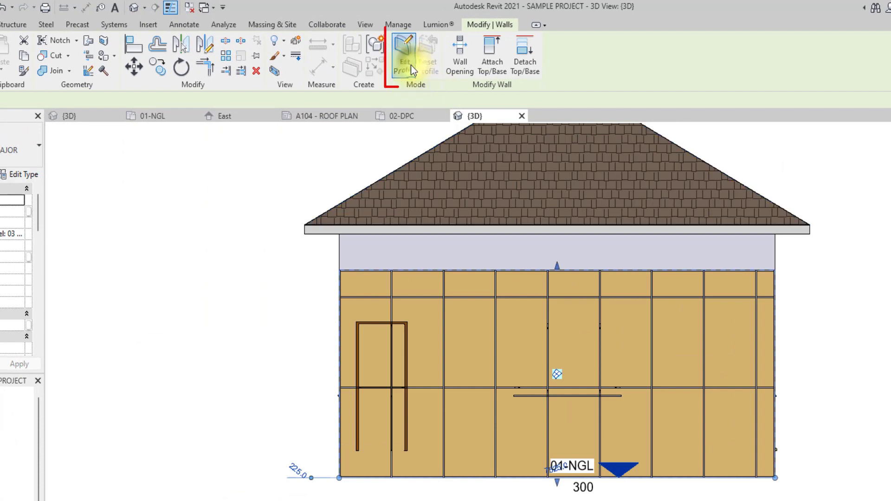
left_click(411, 66)
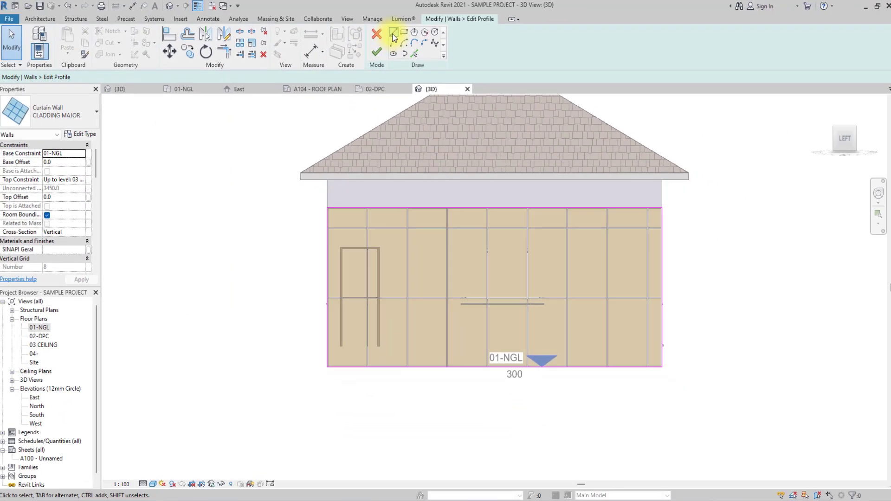
left_click(375, 46)
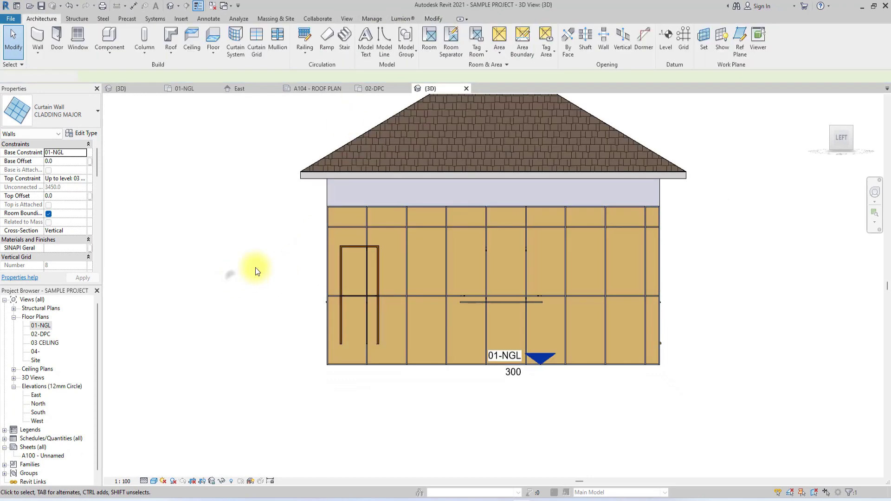
left_click(325, 229)
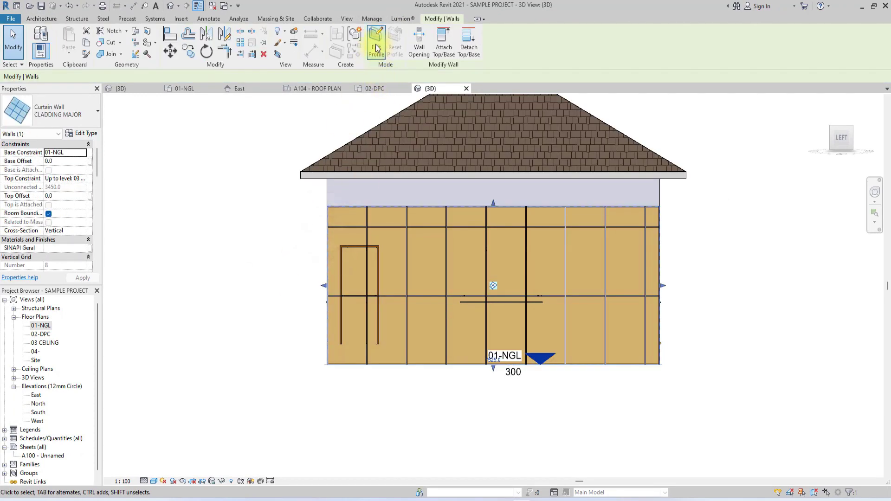
left_click(376, 47)
- Sketch rectangles around the door and the 2000 by 1500 window in the profile
left_click(403, 32)
scroll(341, 249, "up", 3)
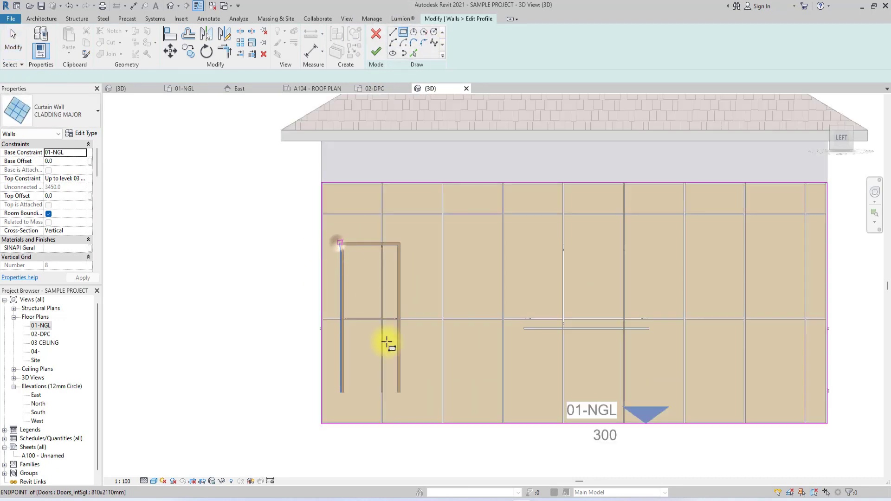
left_click(400, 392)
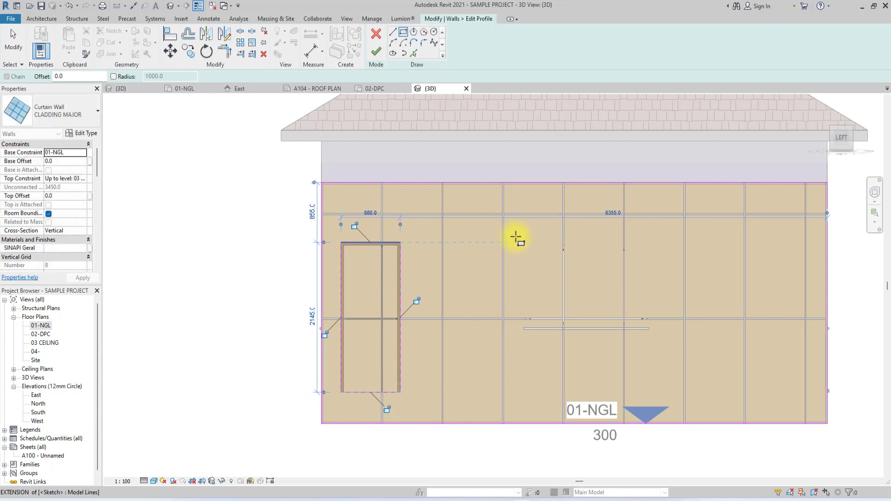
left_click(515, 238)
left_click(650, 342)
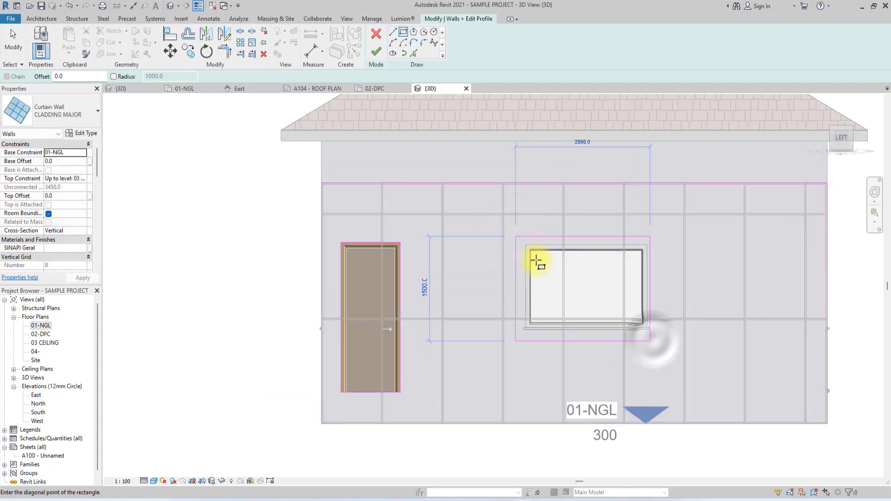
left_click(522, 251)
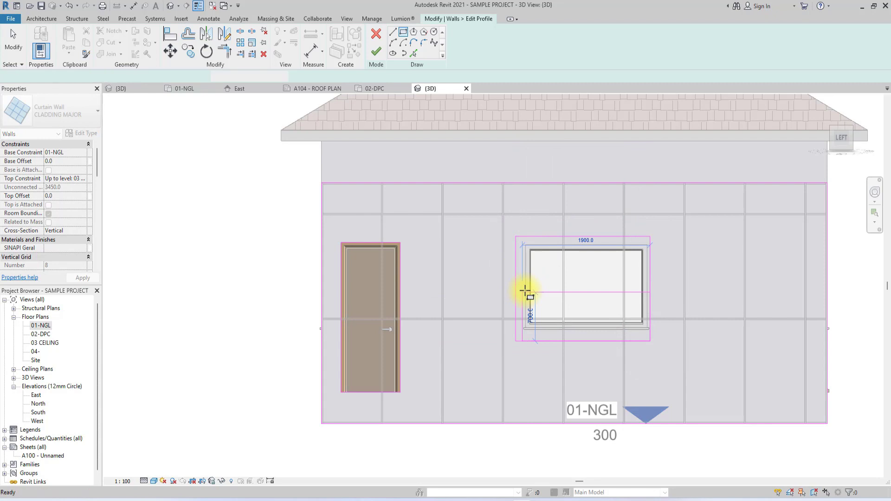
key("Escape")
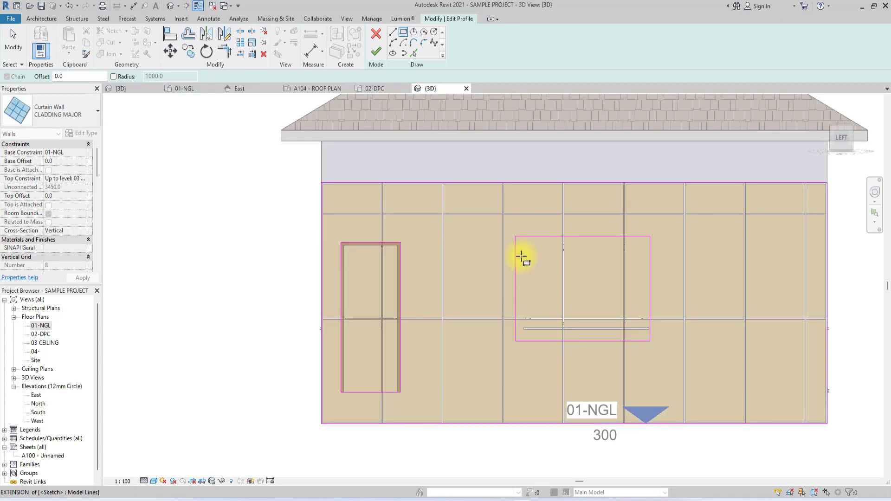
- Finish the profile edit so the door and window openings are cut through the cladding
scroll(523, 328, "up", 5)
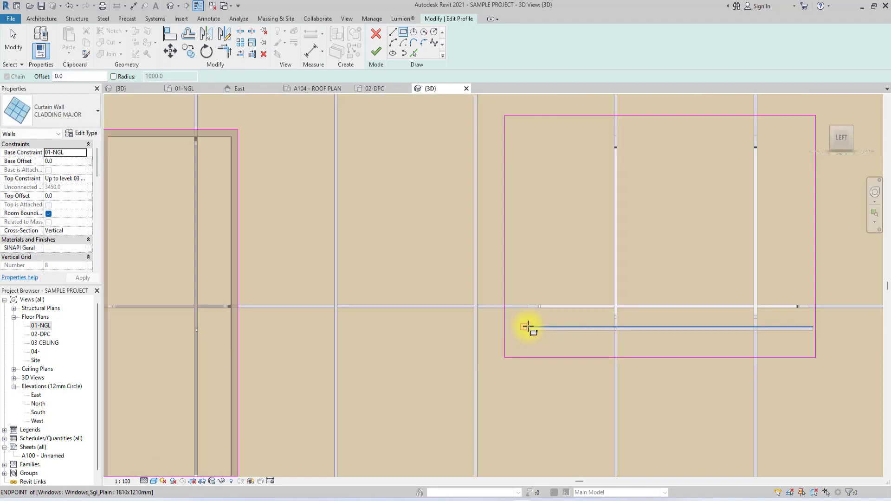
left_click(376, 51)
scroll(367, 143, "down", 2)
scroll(381, 209, "down", 5)
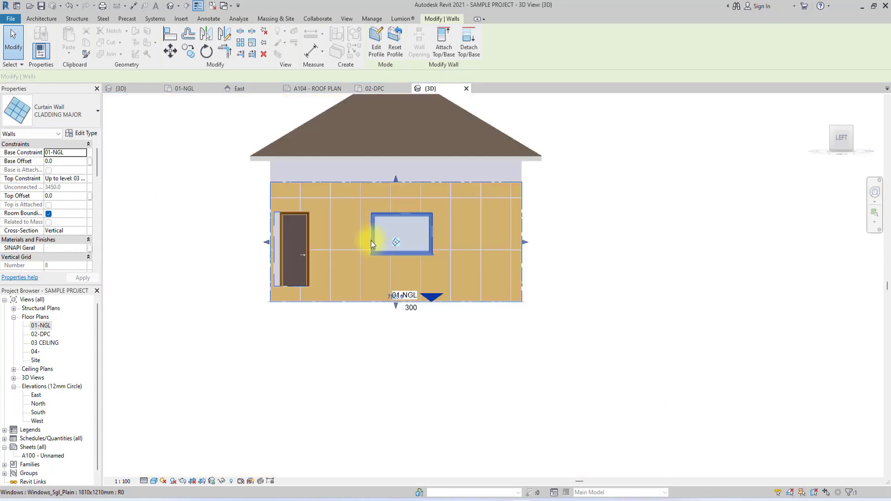
left_click(317, 350)
left_click_drag(833, 148, 692, 108)
scroll(461, 252, "up", 3)
scroll(511, 225, "up", 3)
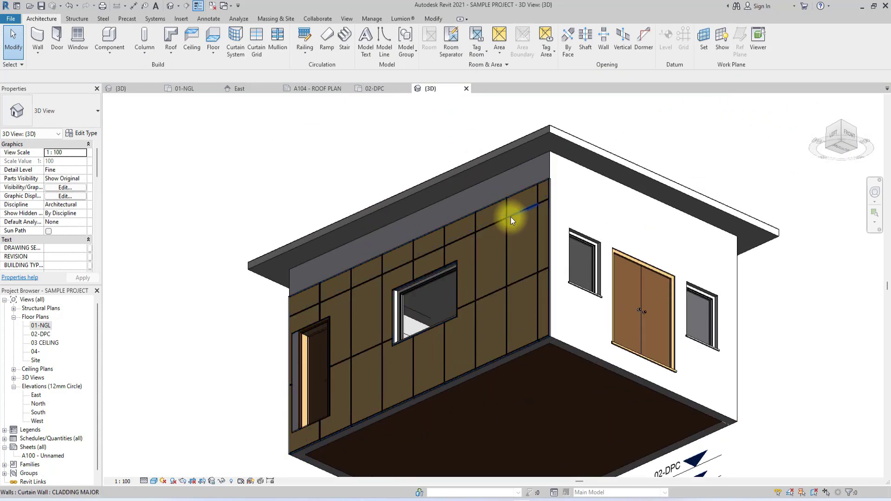